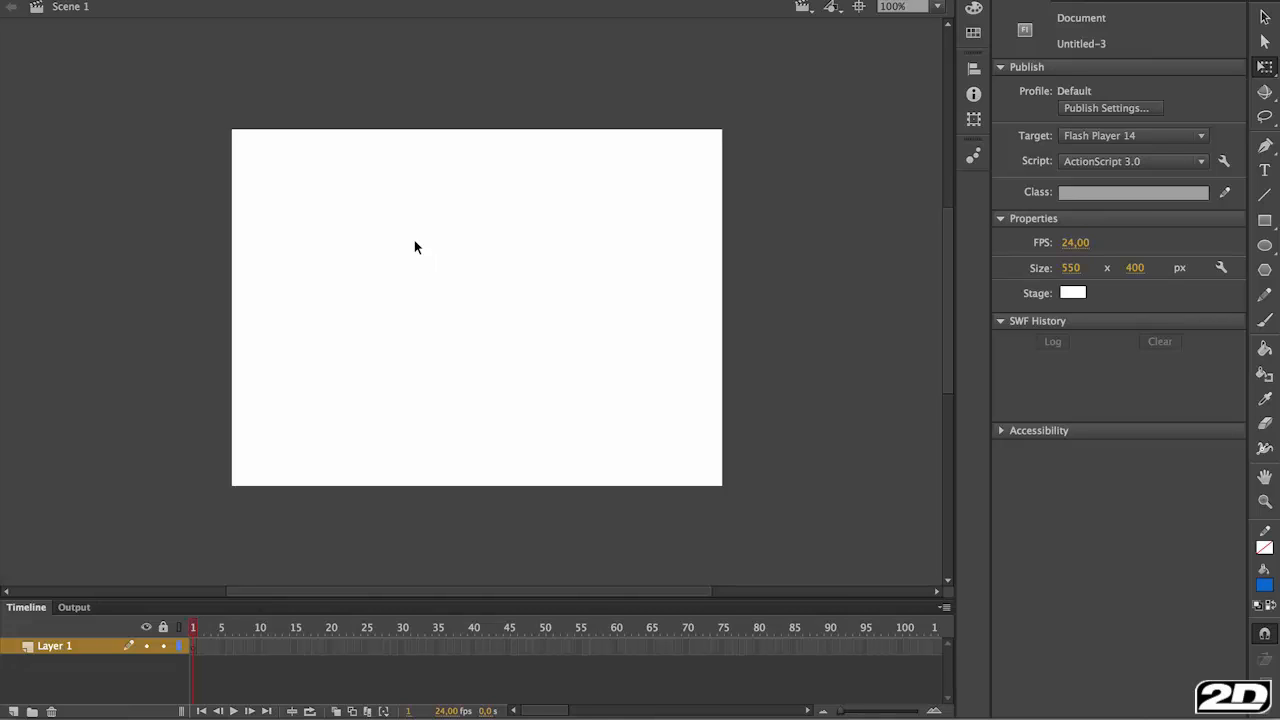
Step: Draw a blue circle about 60 px wide in the stage's upper half and convert it to a movie clip symbol named Ball
left_click(1265, 247)
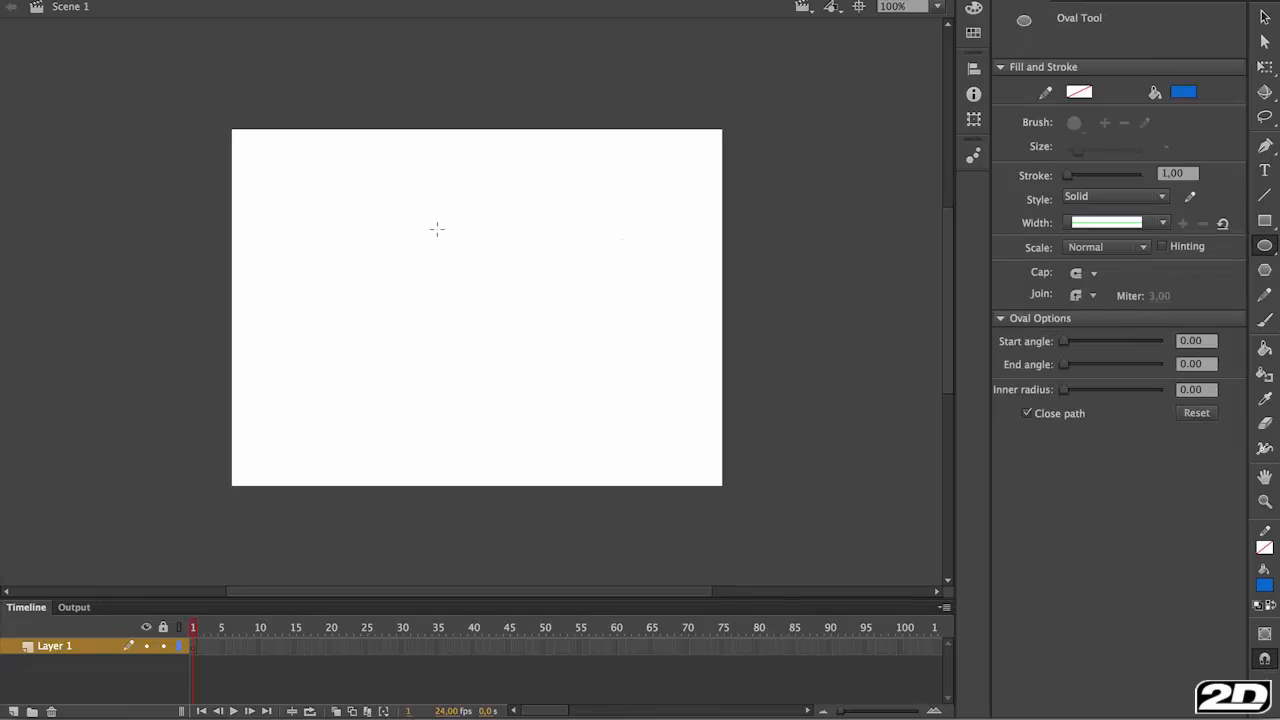
left_click_drag(396, 193, 453, 250)
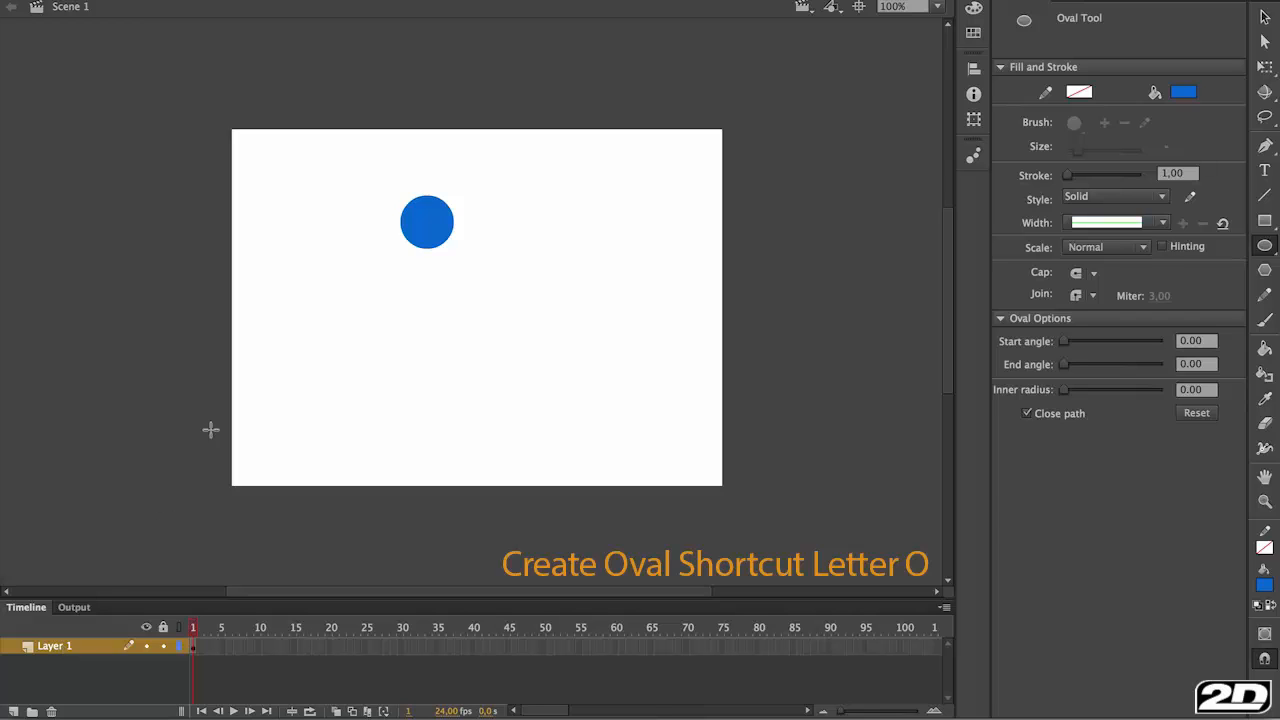
key("v")
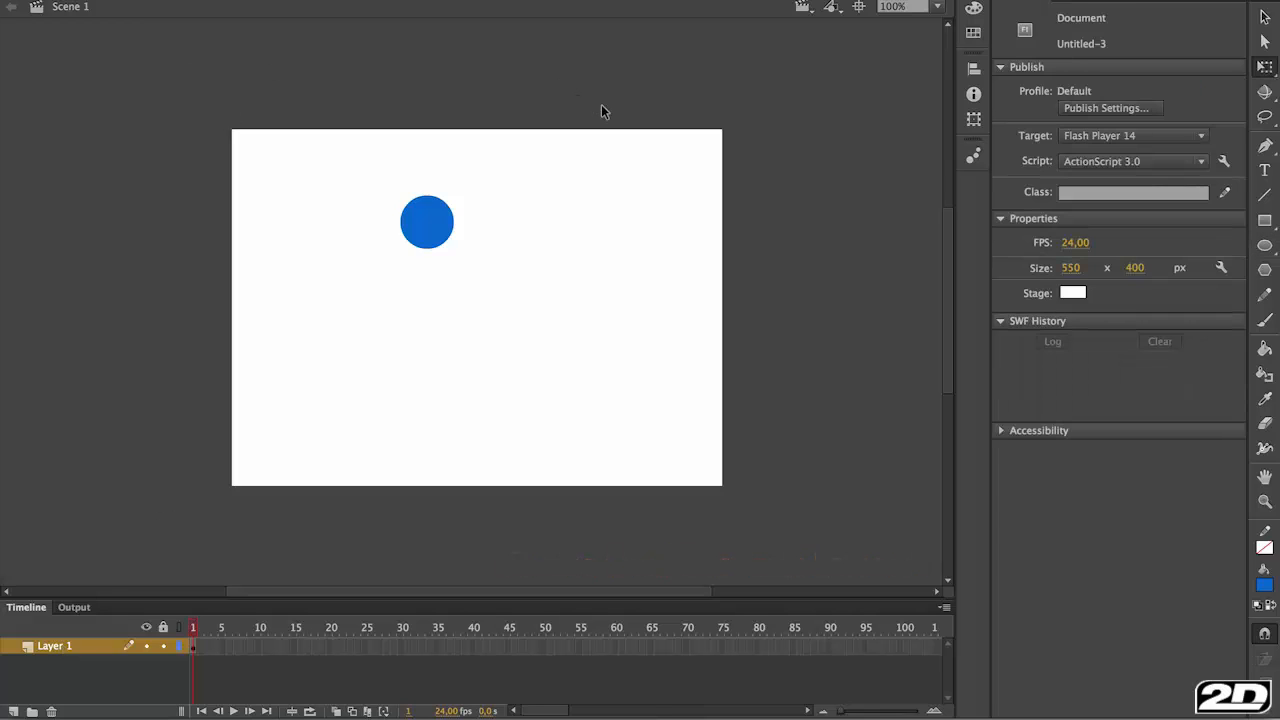
left_click_drag(364, 158, 569, 325)
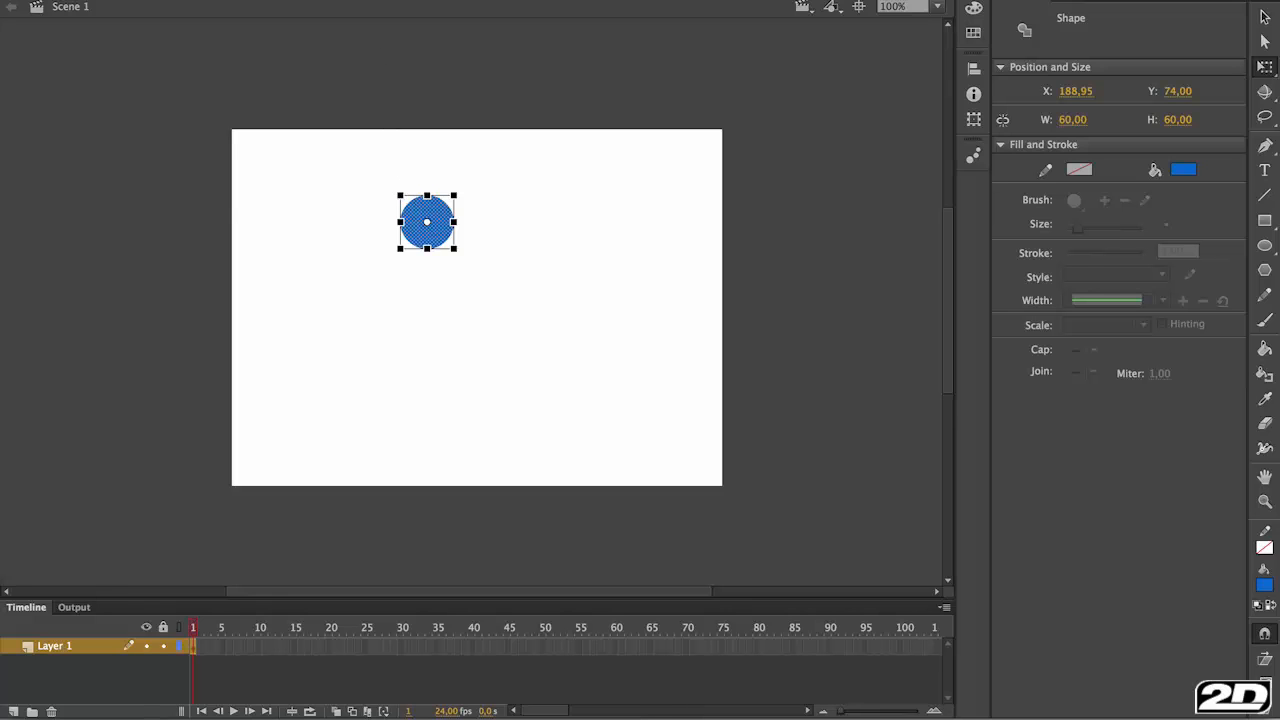
left_click(236, 12)
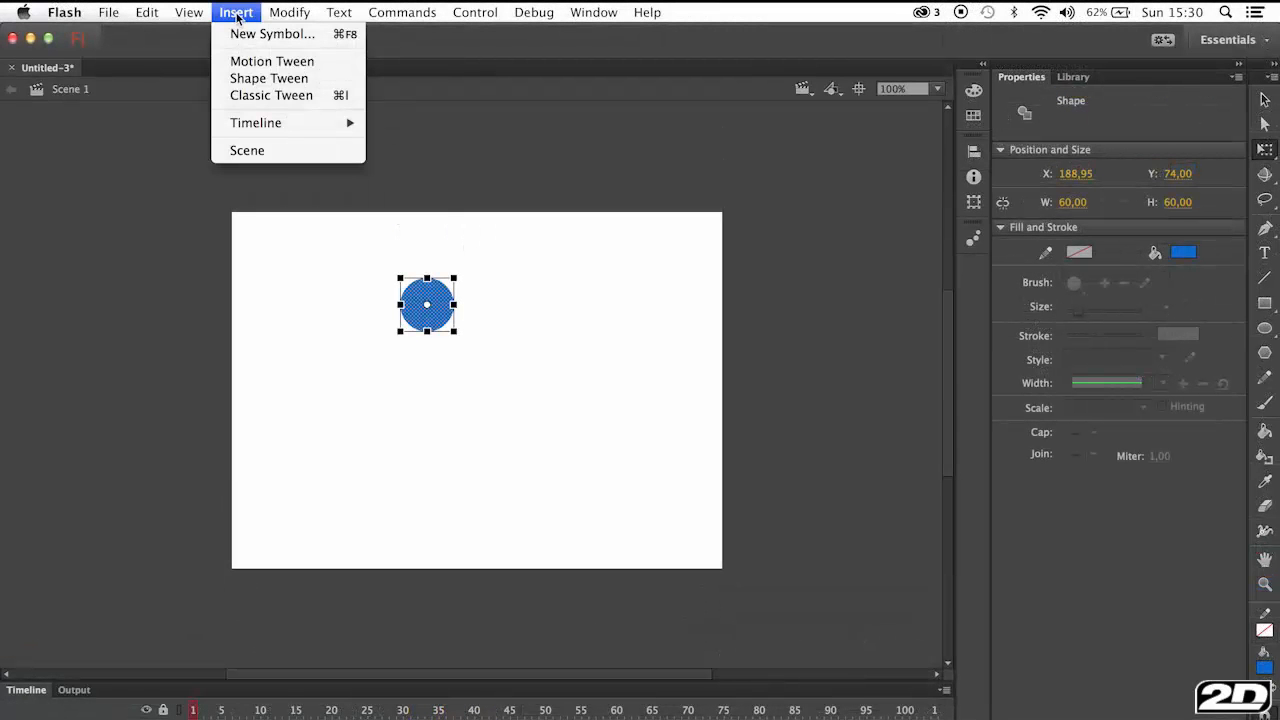
mouse_move(289, 14)
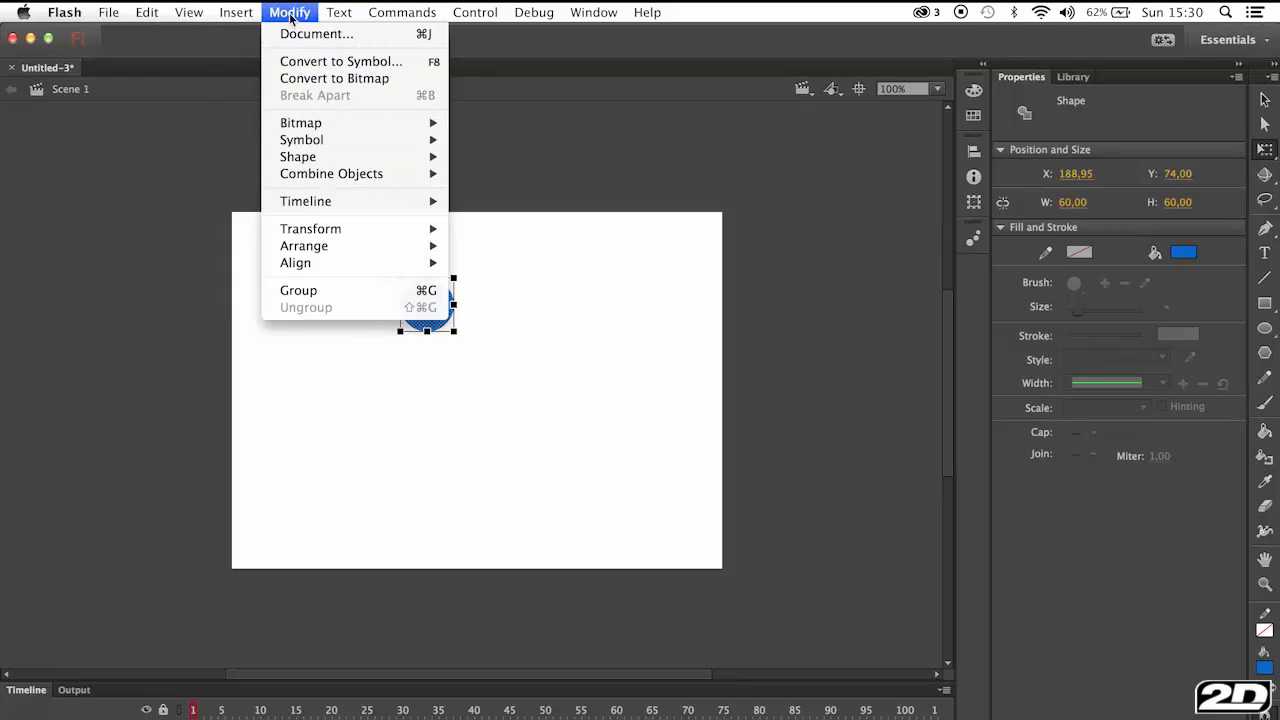
left_click(319, 66)
type("Ba")
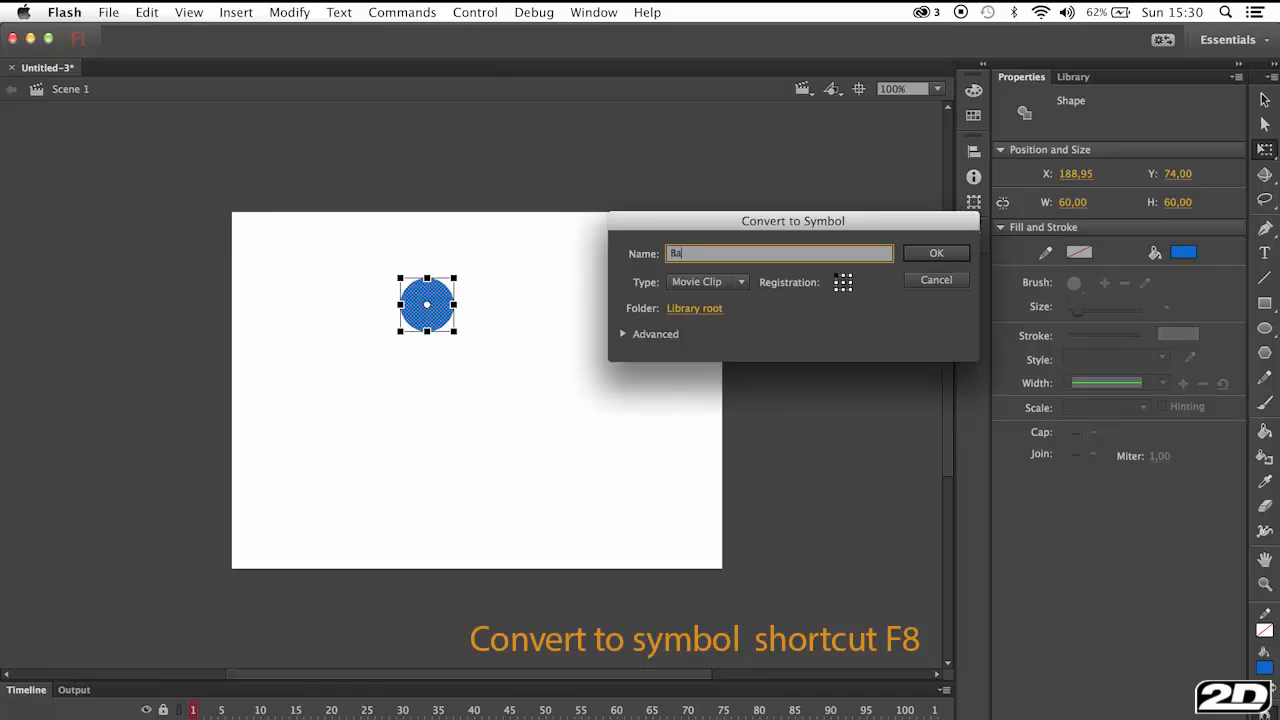
type("ll")
left_click(934, 255)
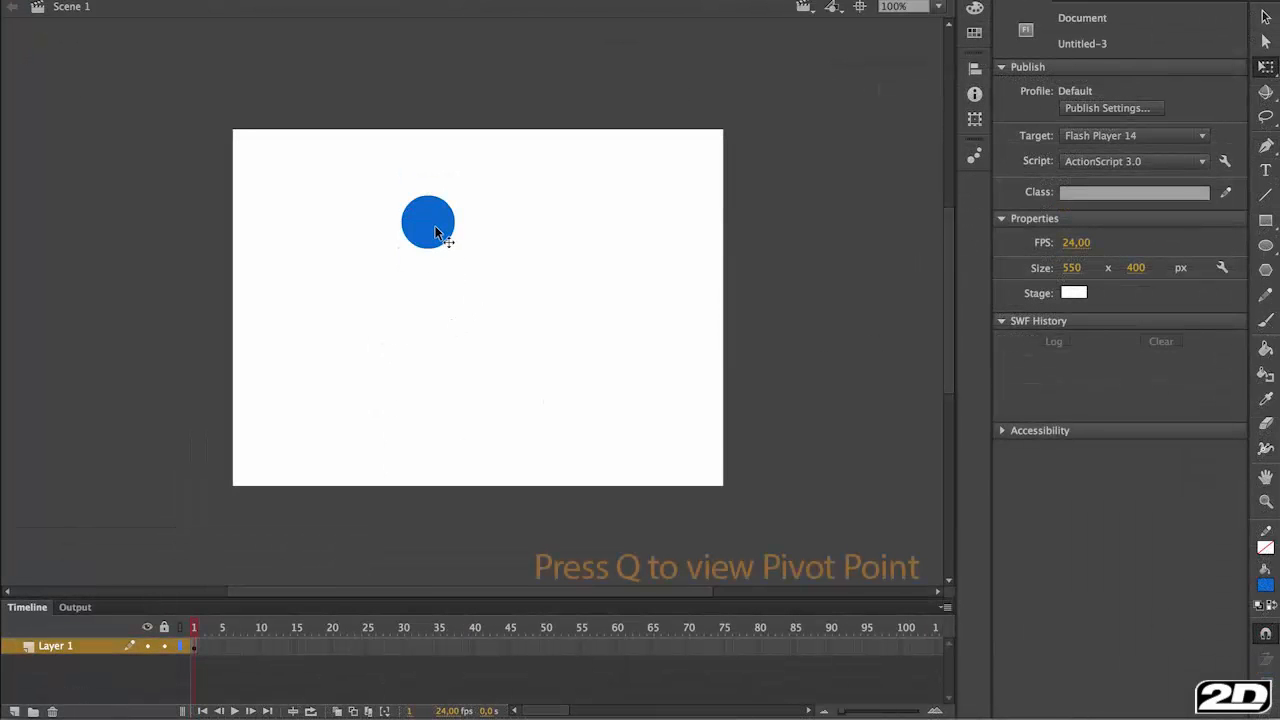
Step: Move the ball's pivot point from its centre to the middle of its bottom edge
left_click(436, 232)
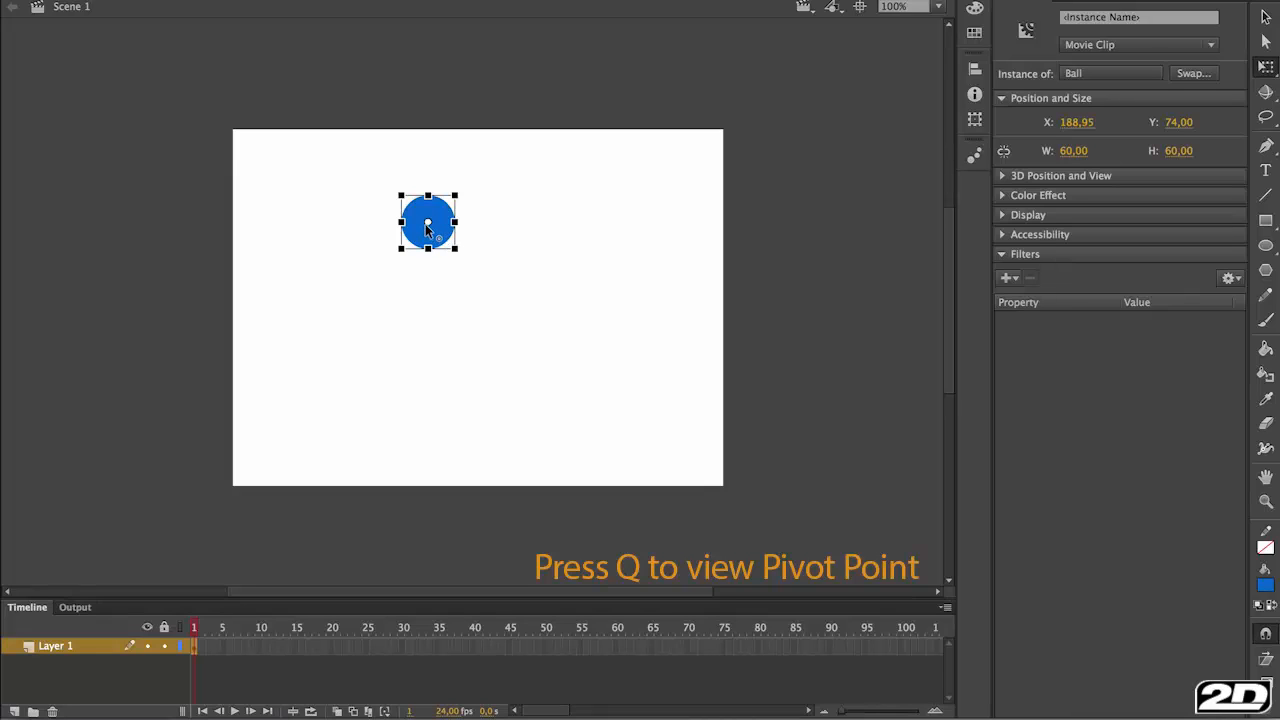
left_click_drag(427, 222, 426, 249)
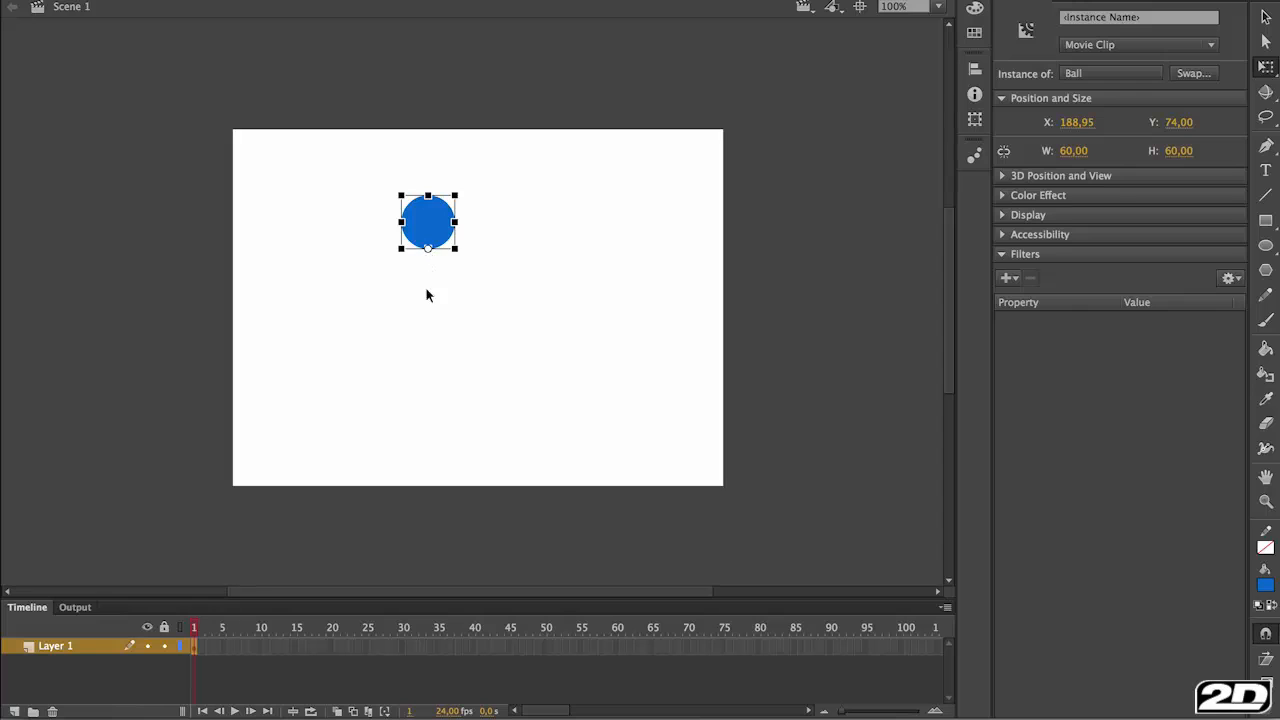
left_click(432, 292)
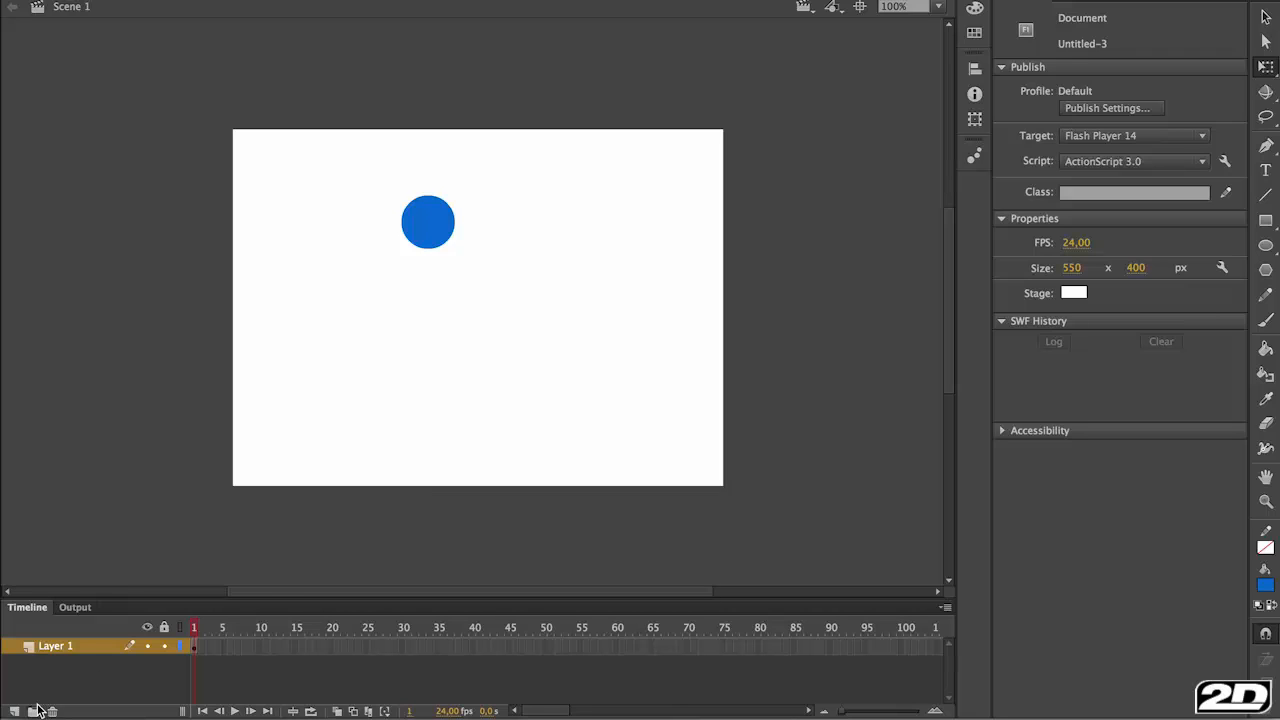
Step: Rename Layer 1 as Ball
double_click(58, 646)
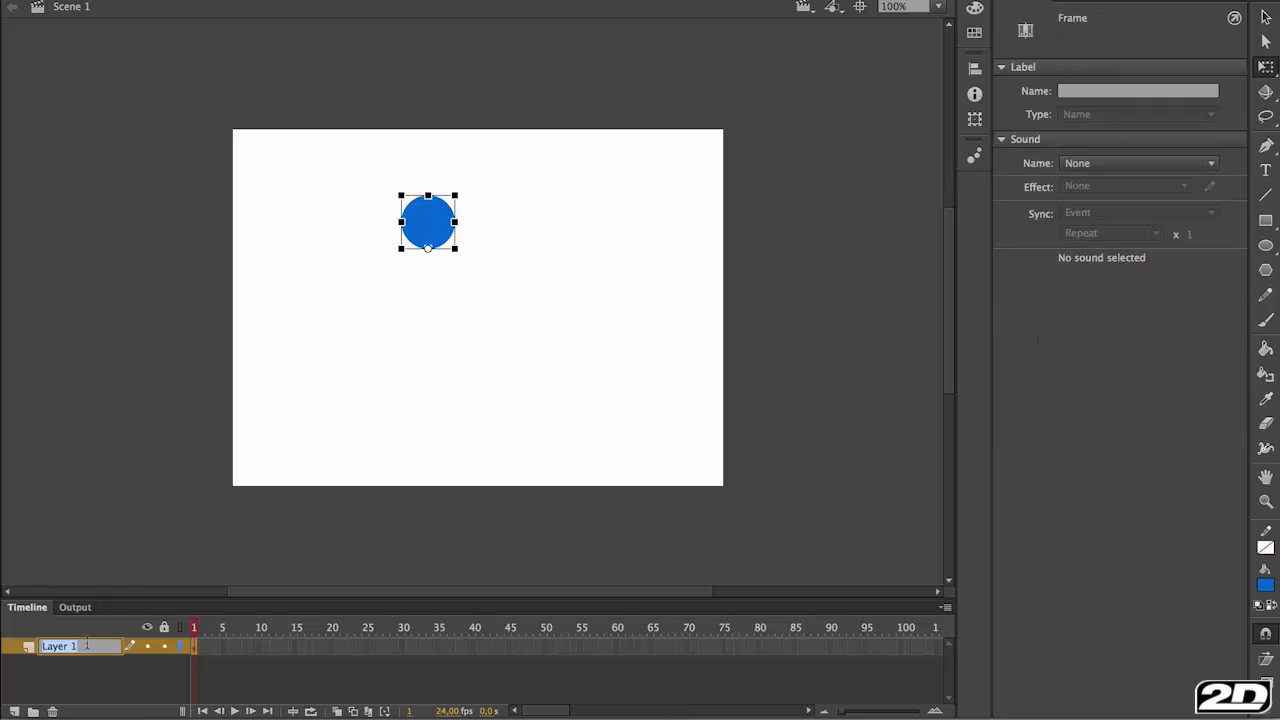
type("Ball")
key("Return")
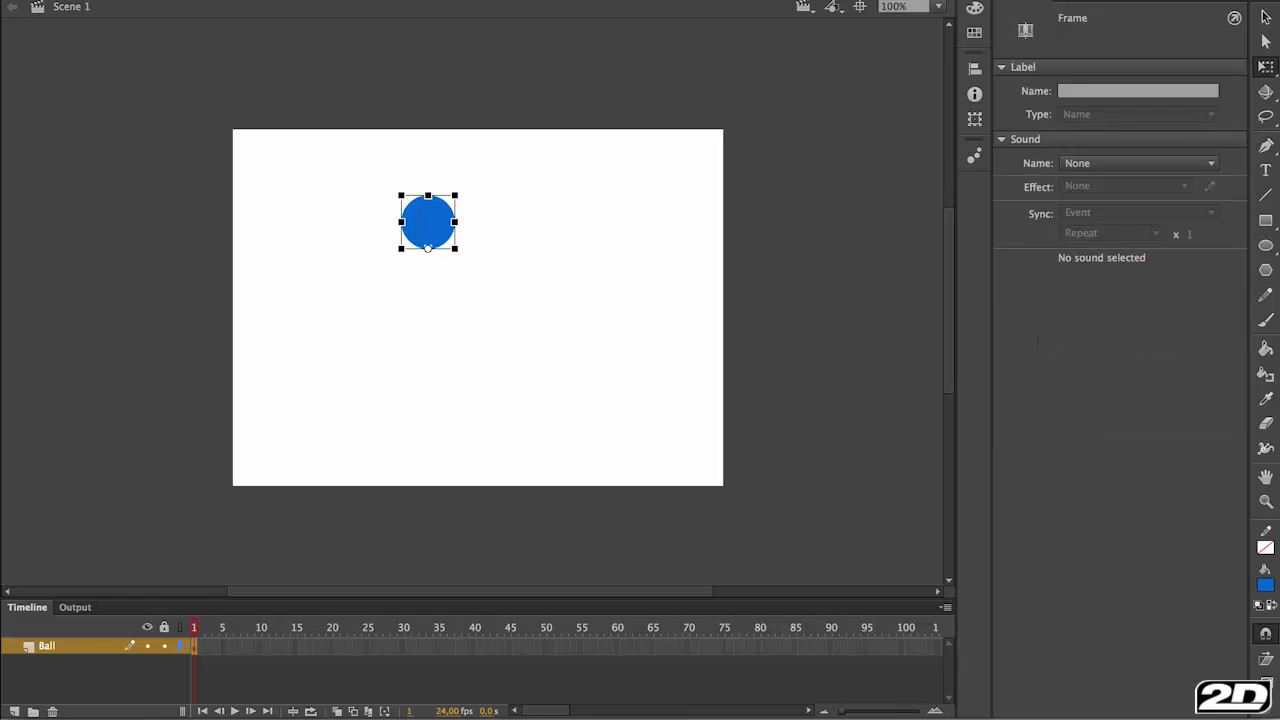
Step: Add a new layer named Ground and place it below the Ball layer
left_click(15, 711)
key("m")
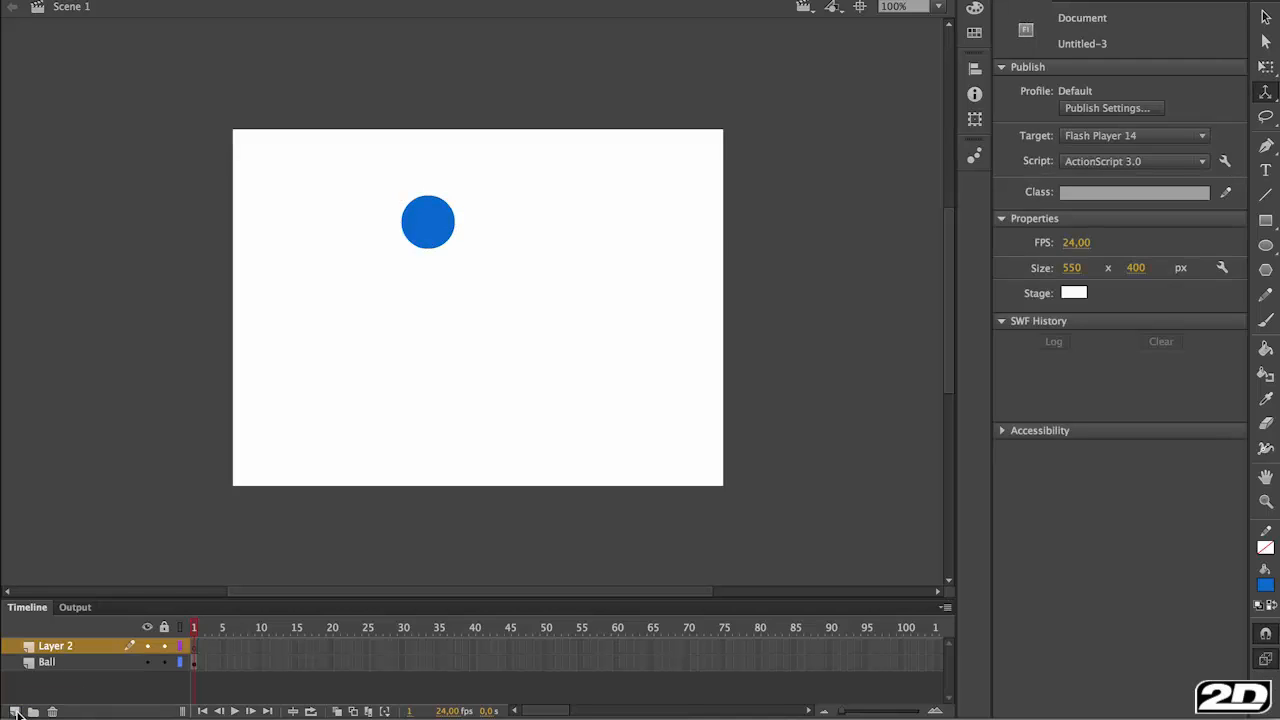
double_click(60, 646)
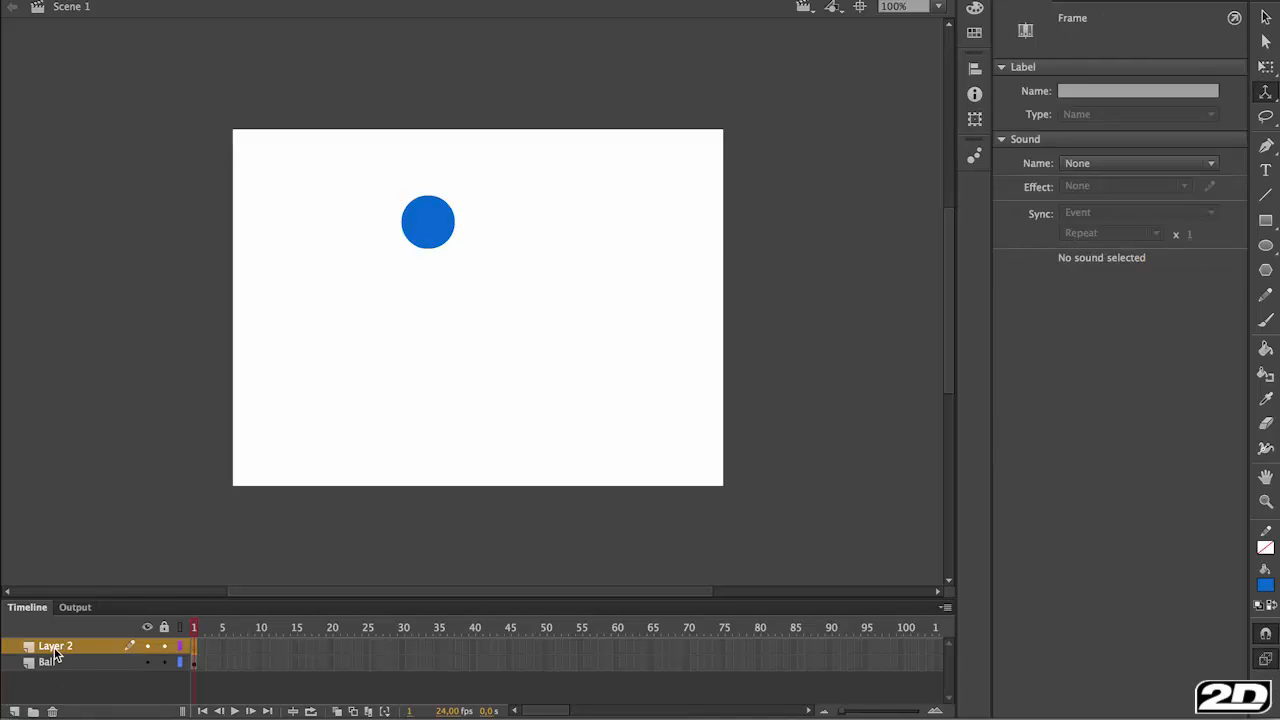
type("Ground")
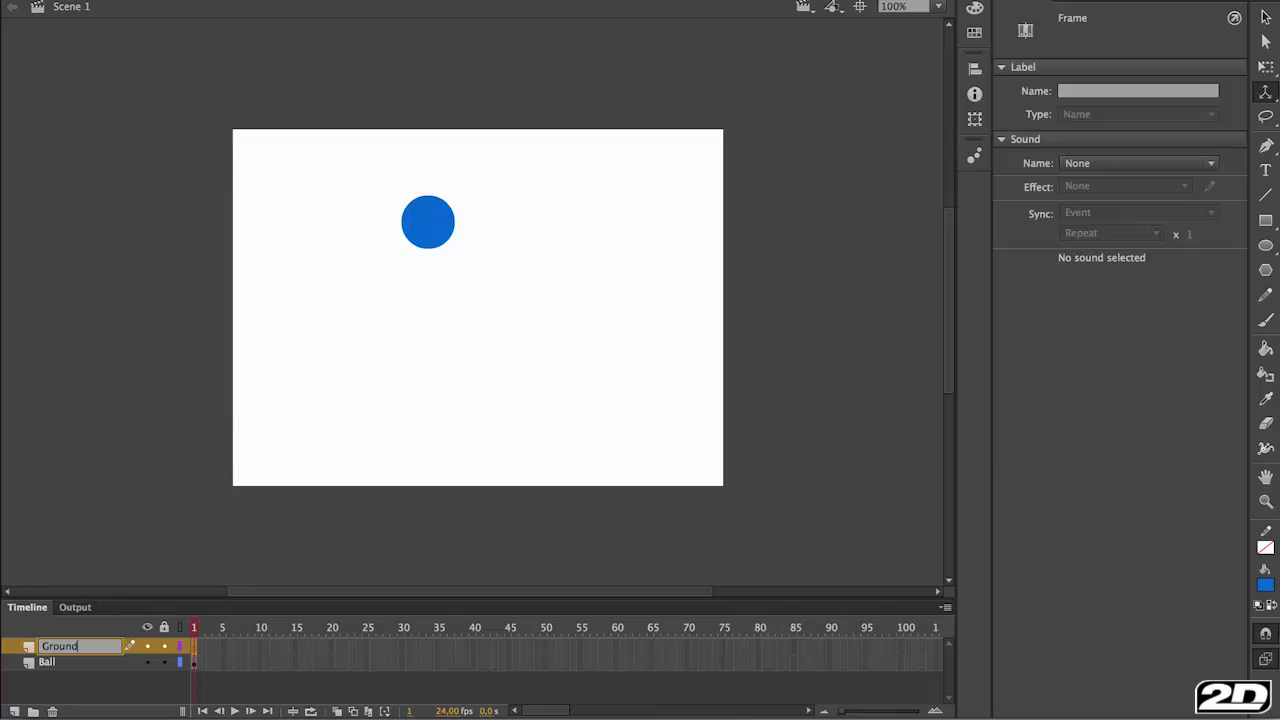
key("Return")
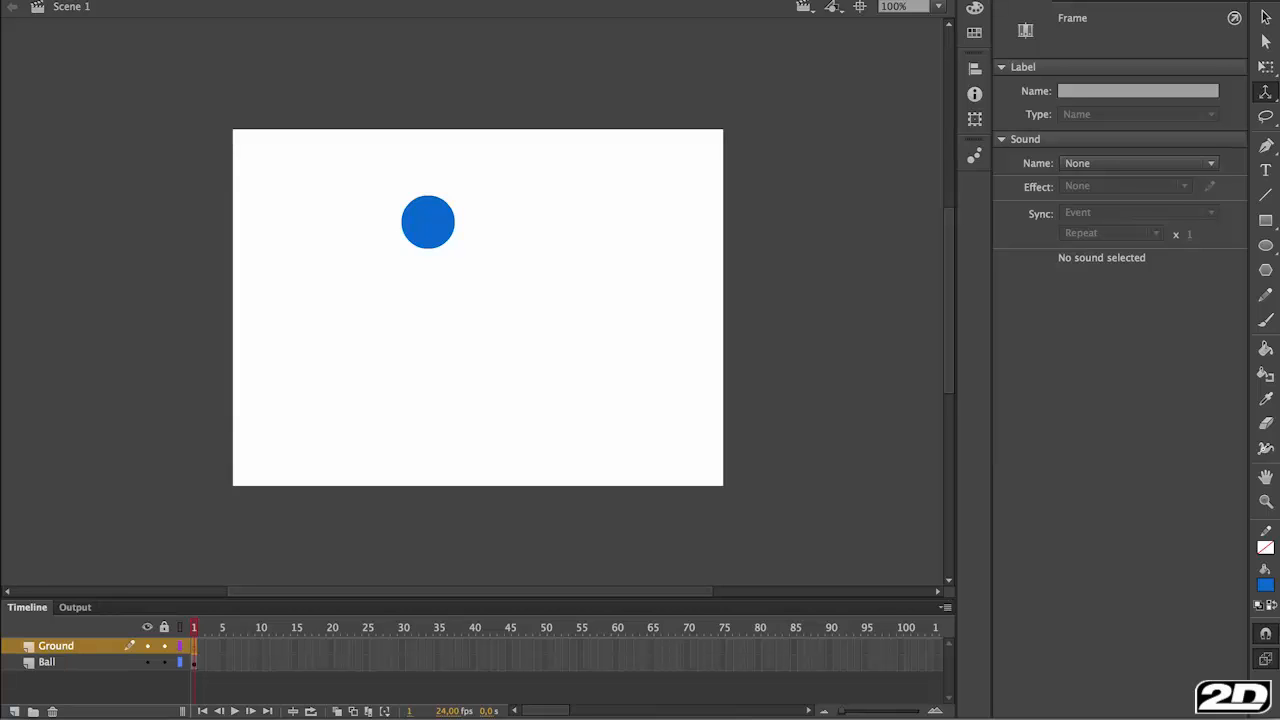
left_click_drag(32, 649, 29, 677)
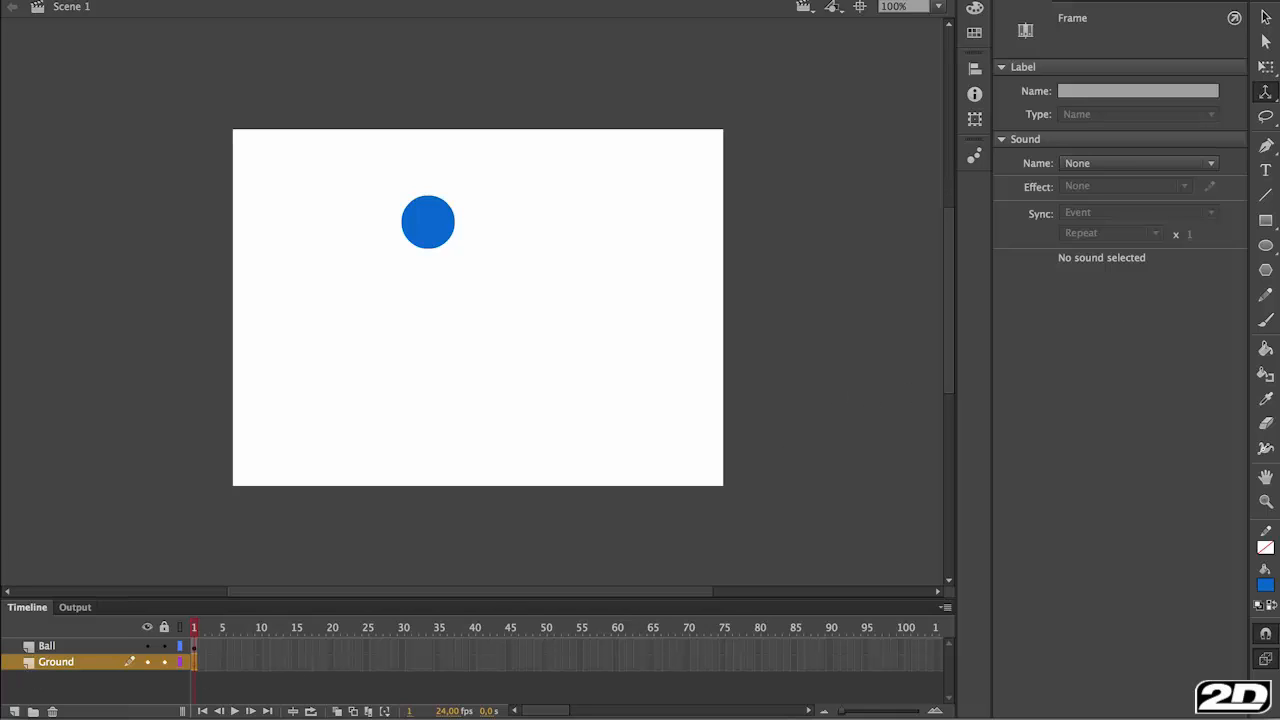
Step: Draw a horizontal line about 563 px long across the lower stage on the Ground layer and set its stroke thickness to 4.14
left_click(1265, 195)
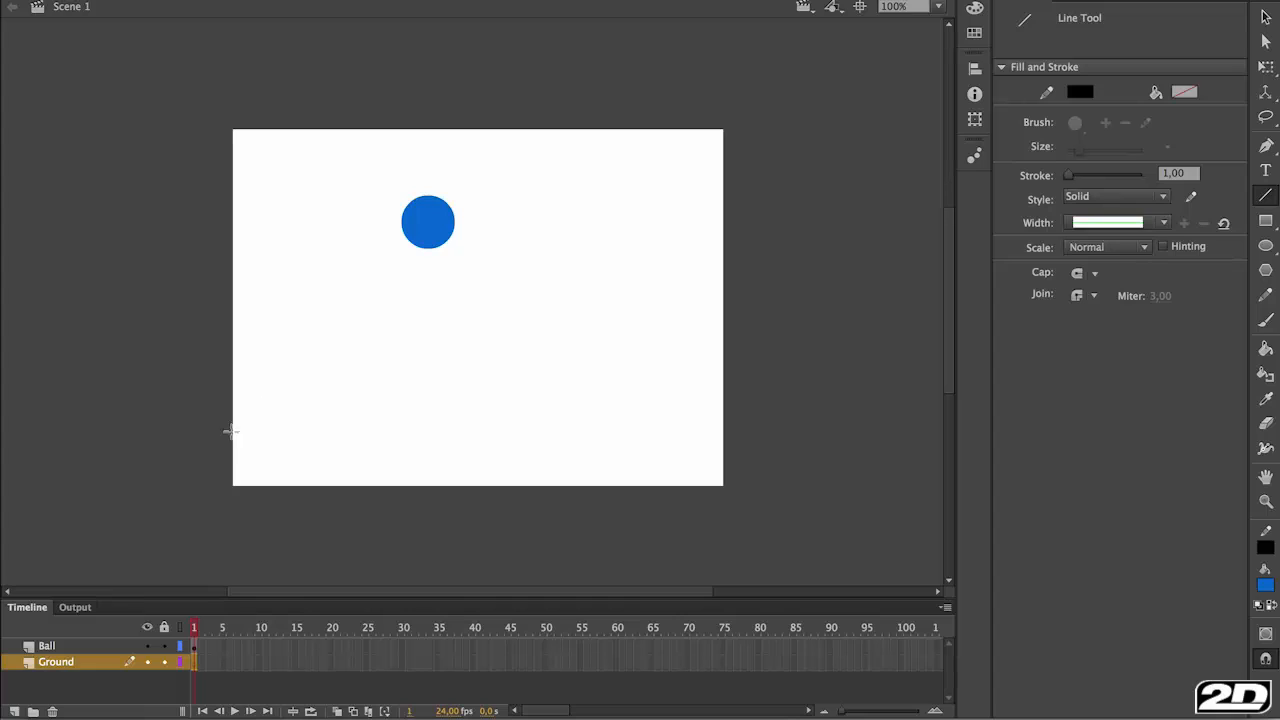
left_click_drag(230, 437, 733, 441)
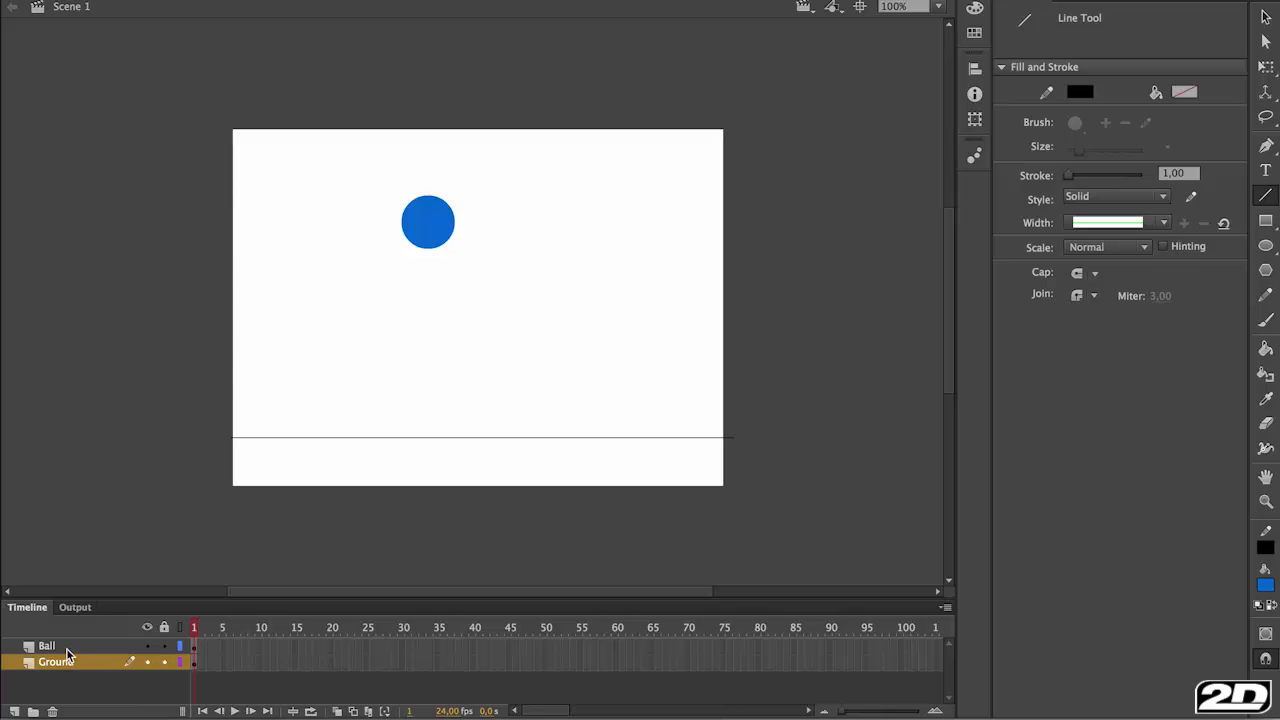
left_click(68, 651)
left_click(59, 665)
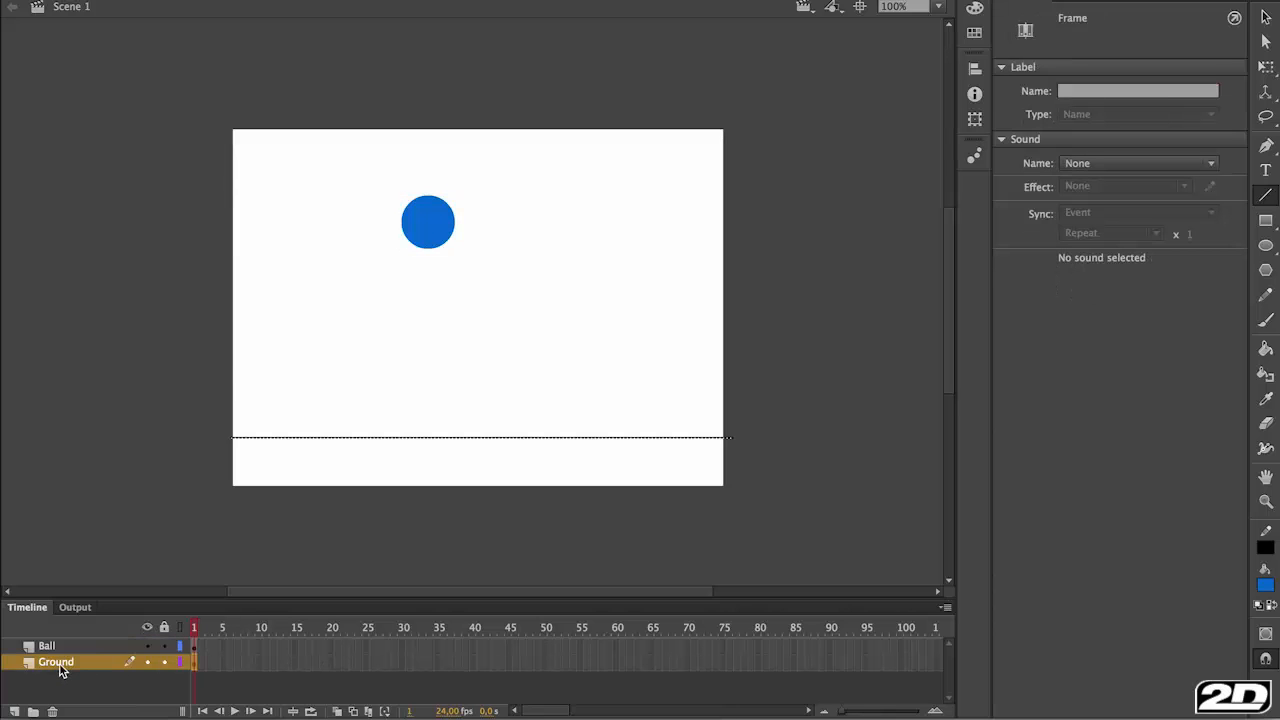
key("v")
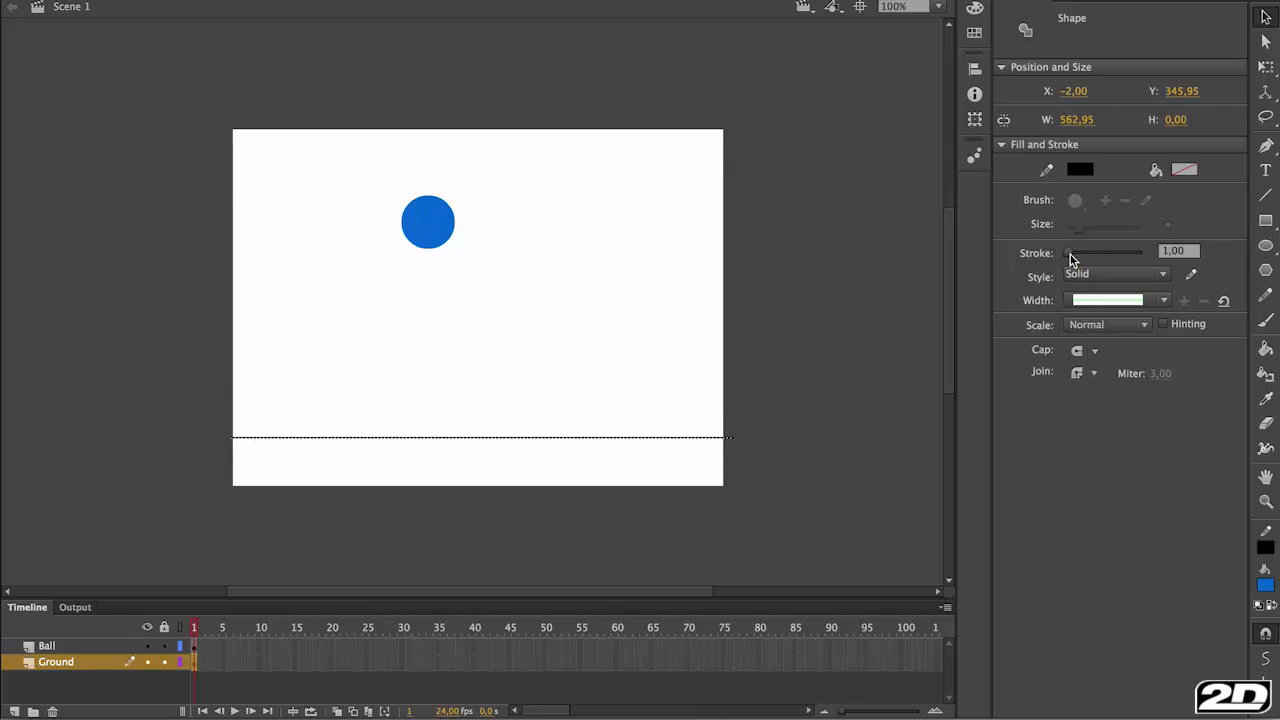
left_click_drag(1071, 254, 1071, 256)
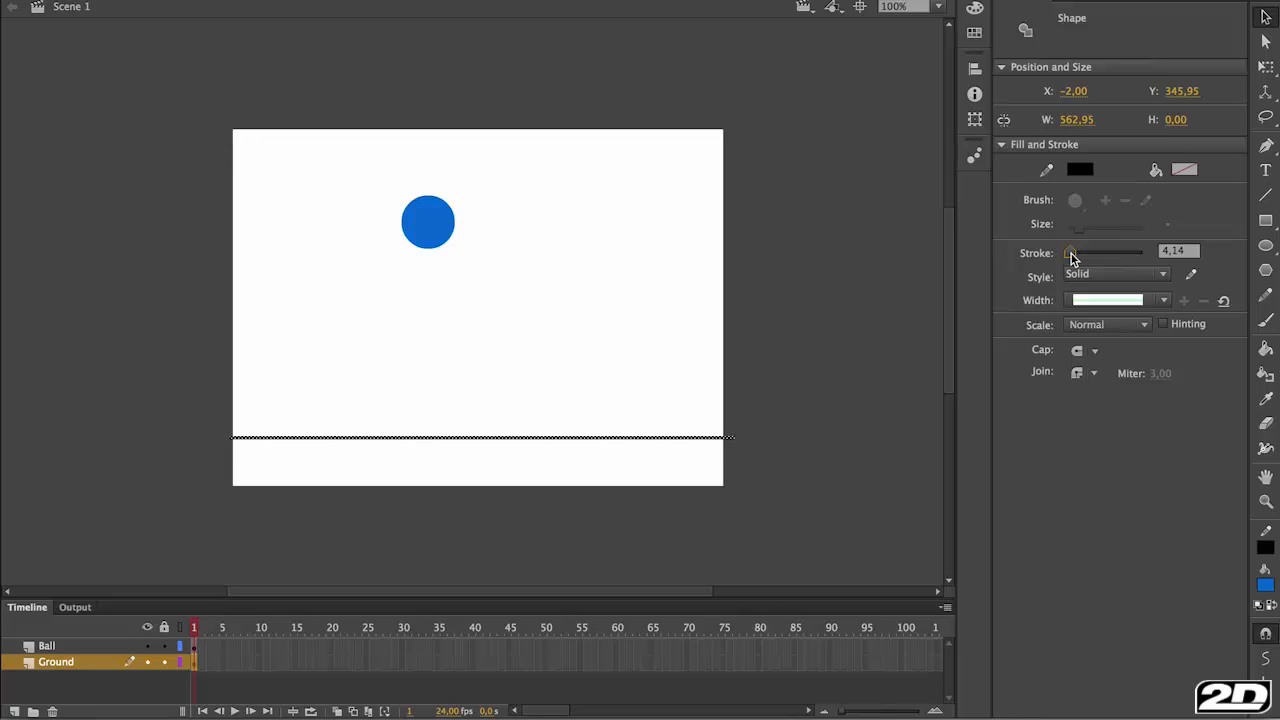
Step: Insert keyframes at frame 24 on both the Ball and Ground layers
left_click(360, 646)
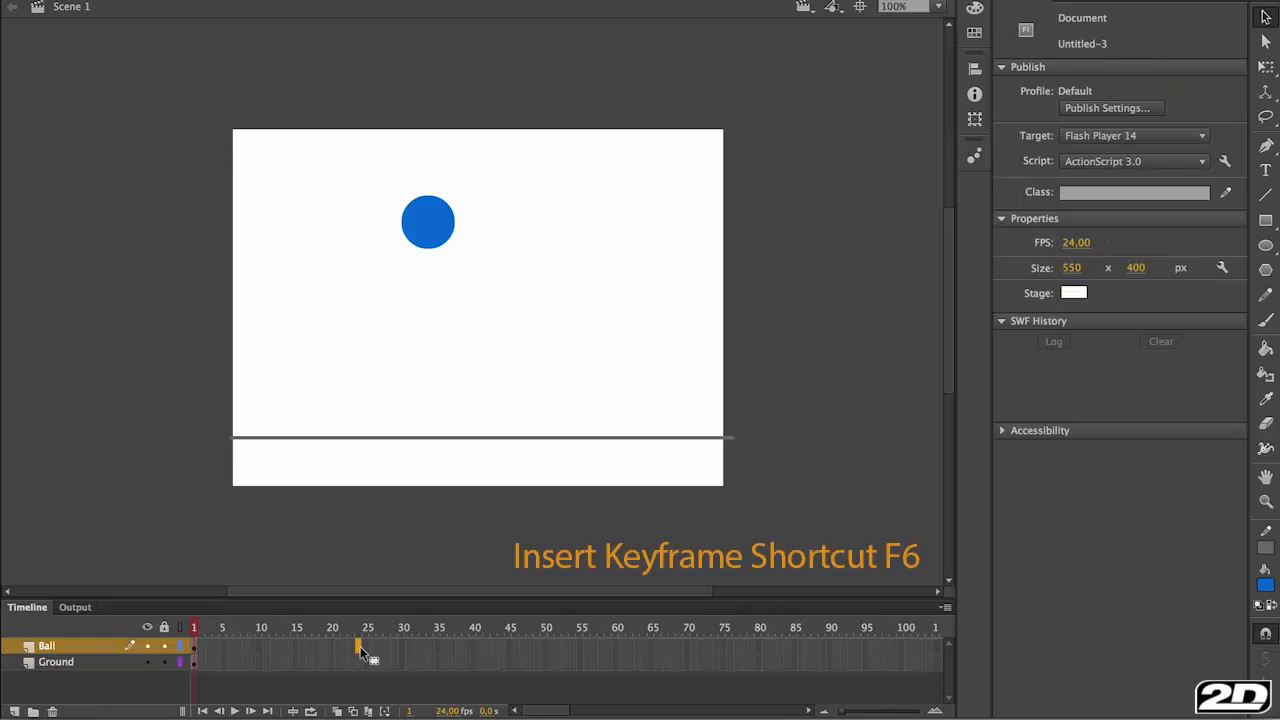
left_click(359, 660, "shift")
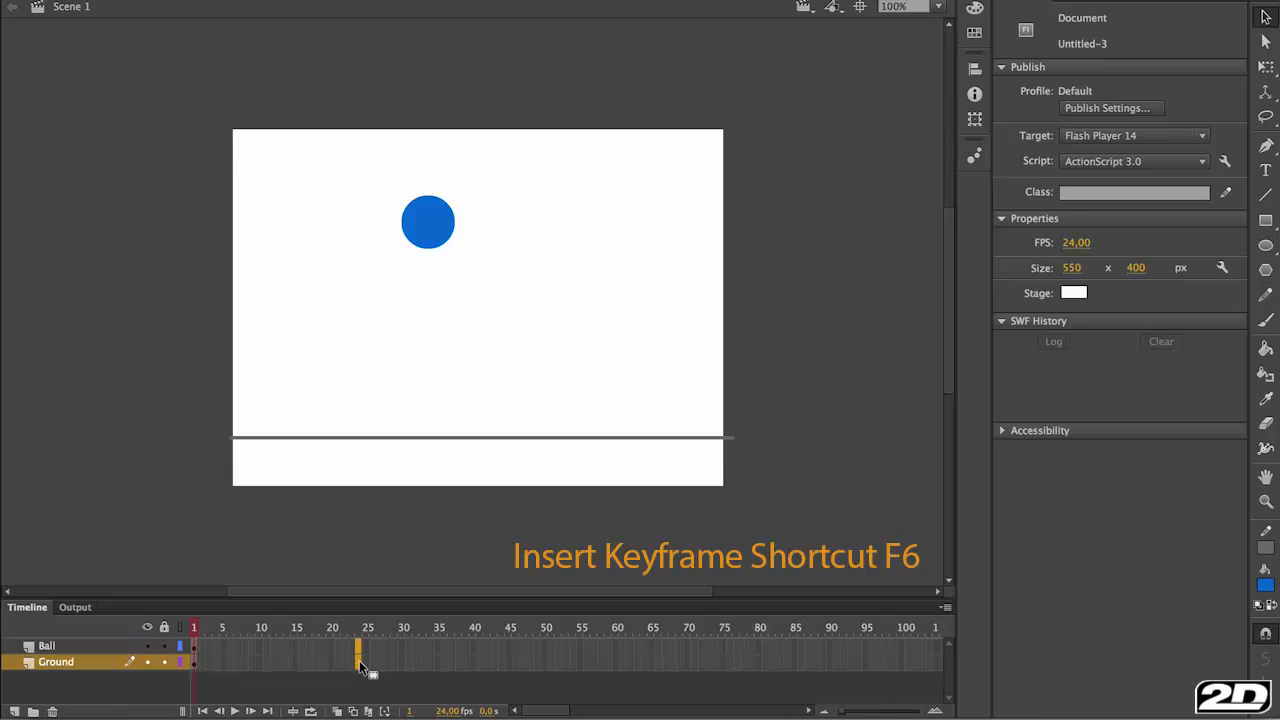
key("F6")
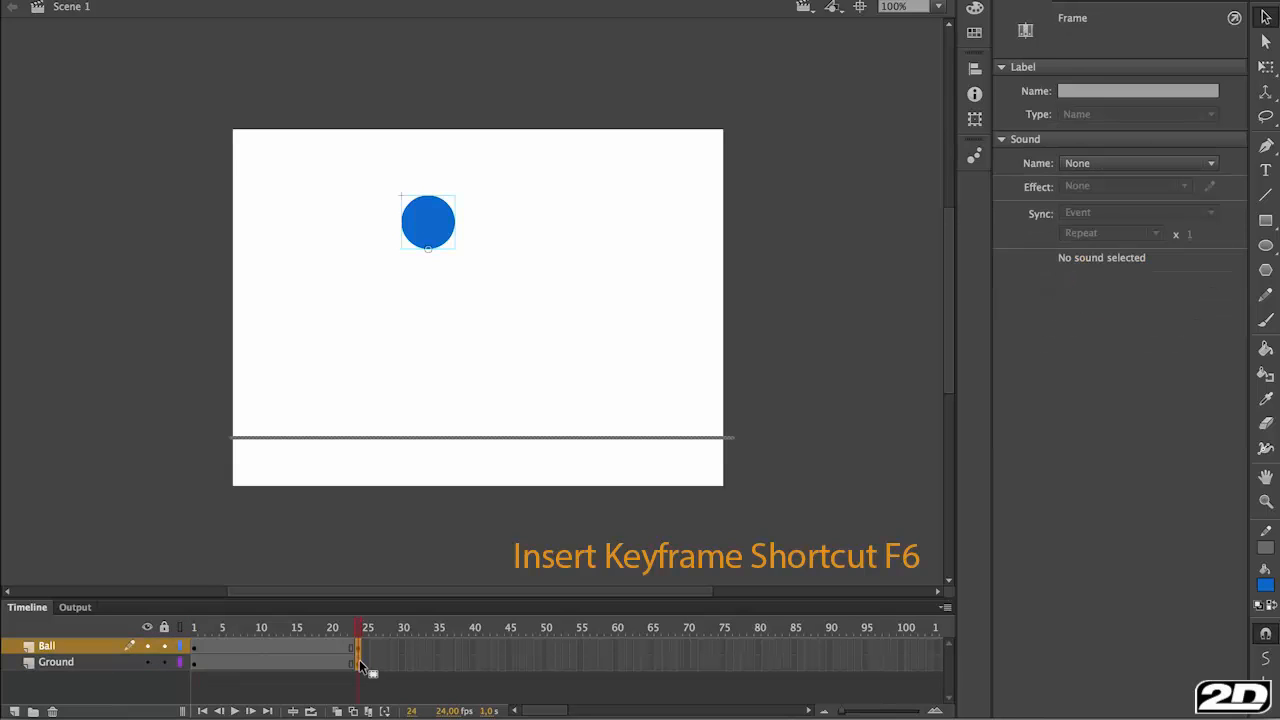
Step: Insert a keyframe at frame 12 on the Ball layer and move the ball straight down onto the ground line
left_click_drag(361, 632, 192, 627)
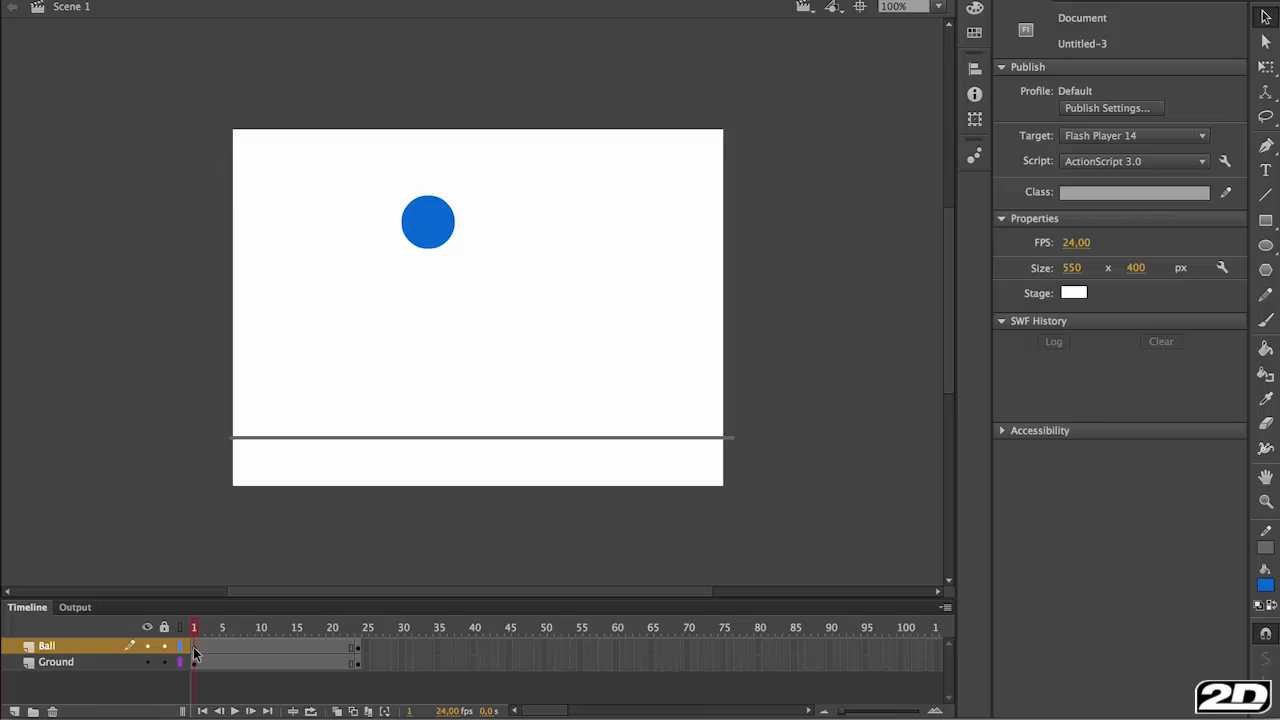
left_click(271, 647)
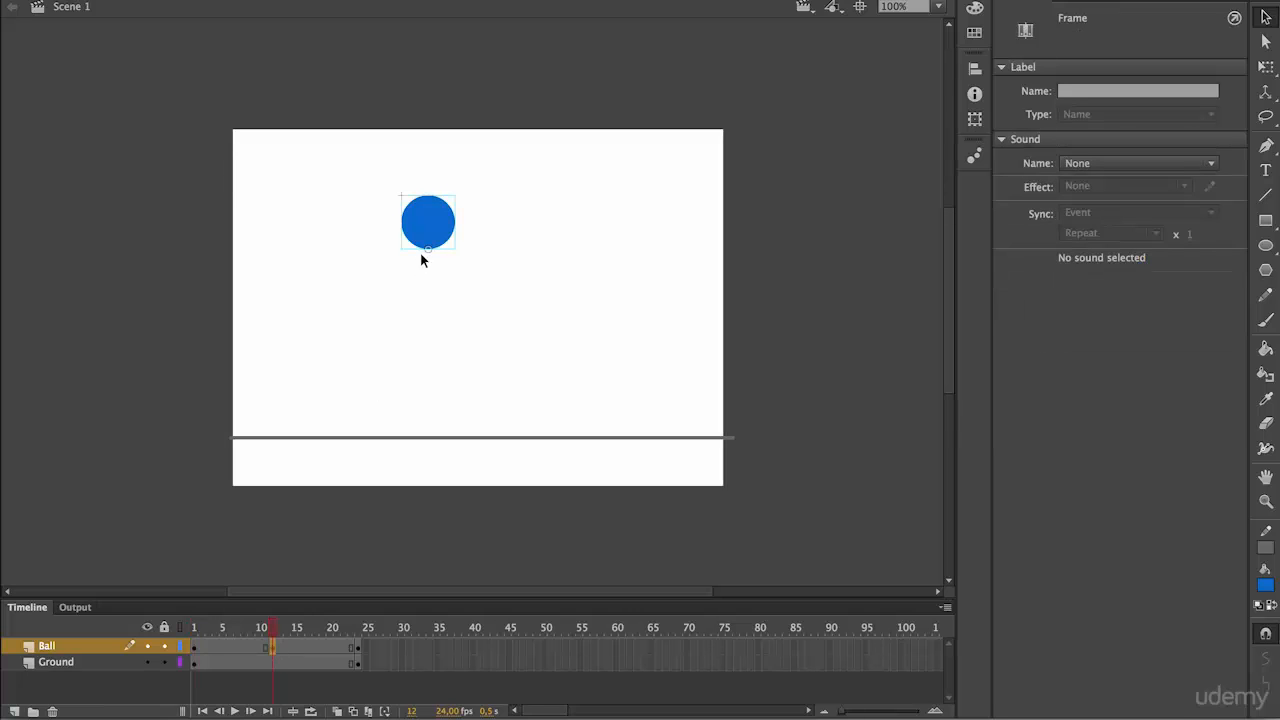
left_click_drag(428, 222, 428, 405)
Step: Create a classic tween on the Ball layer between the keyframes at frames 1 and 12
left_click_drag(272, 628, 189, 627)
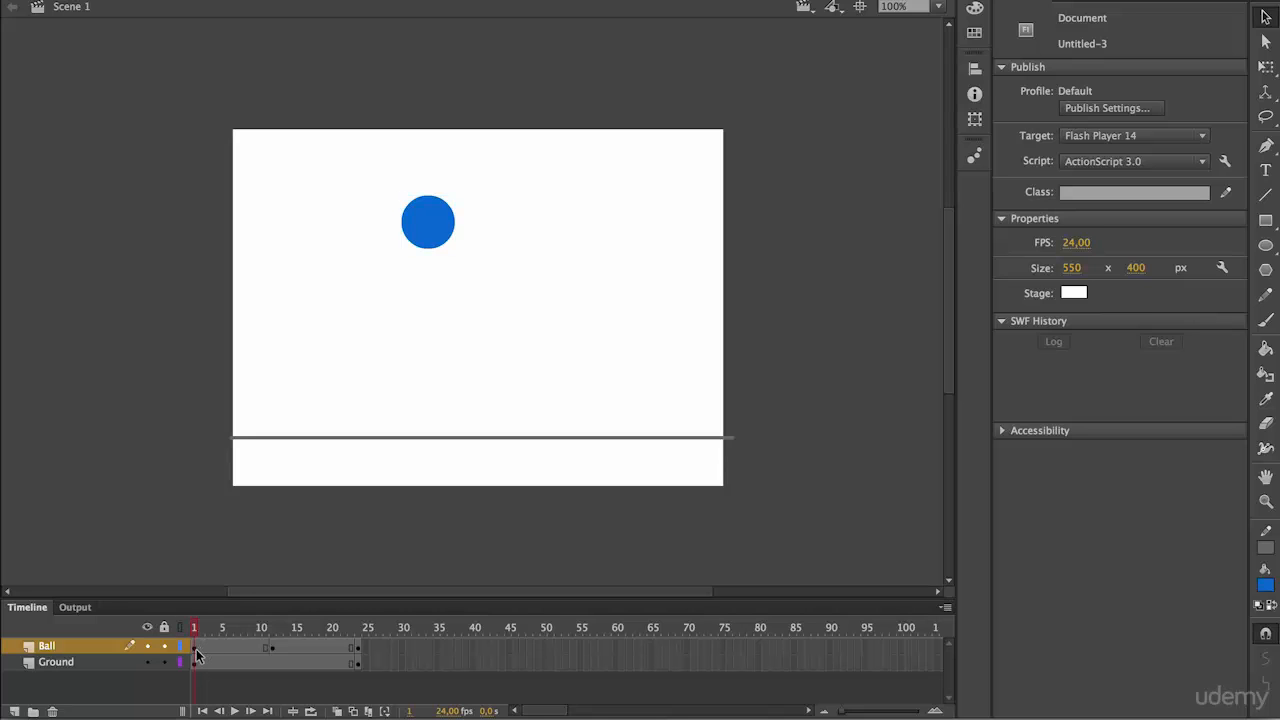
left_click(196, 655)
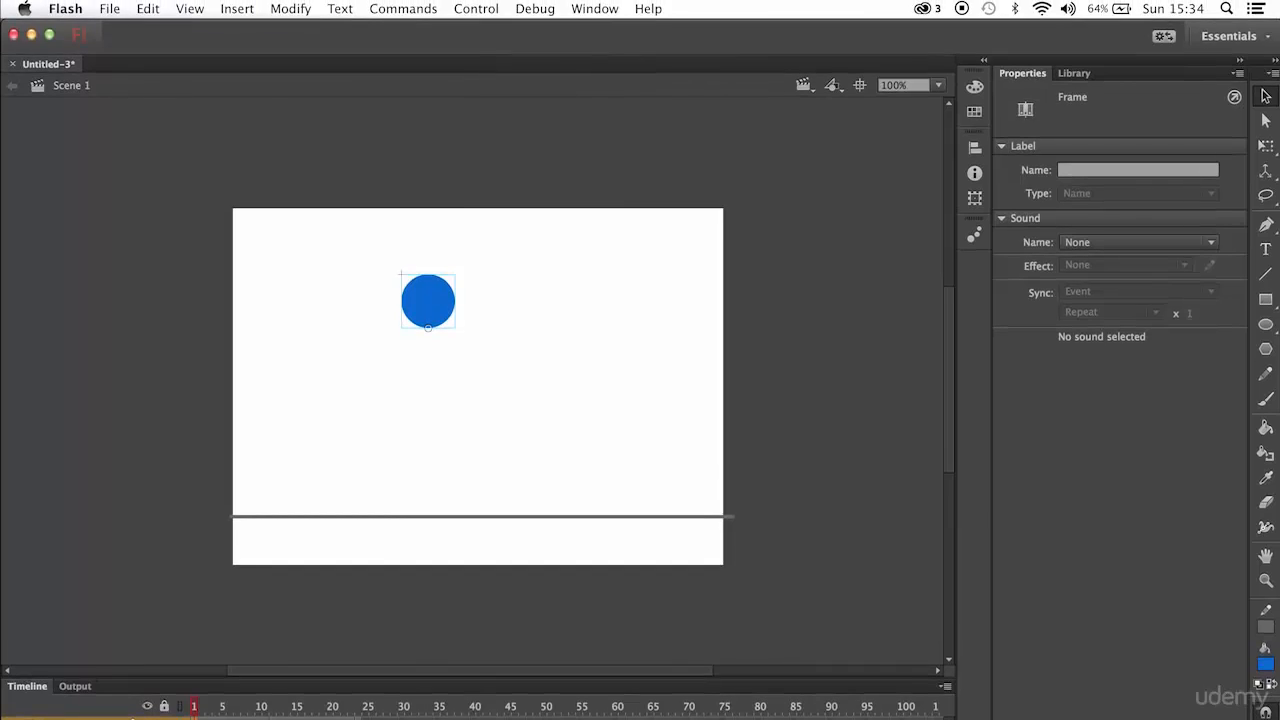
left_click(246, 12)
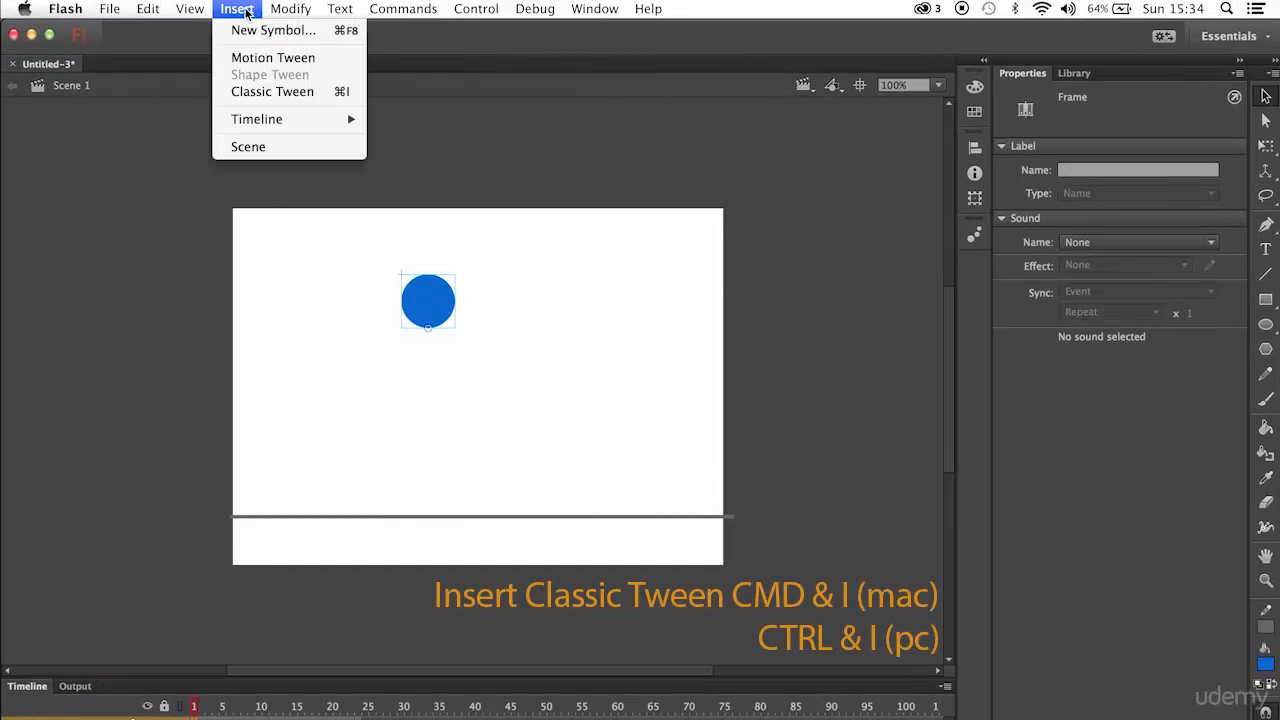
left_click(262, 91)
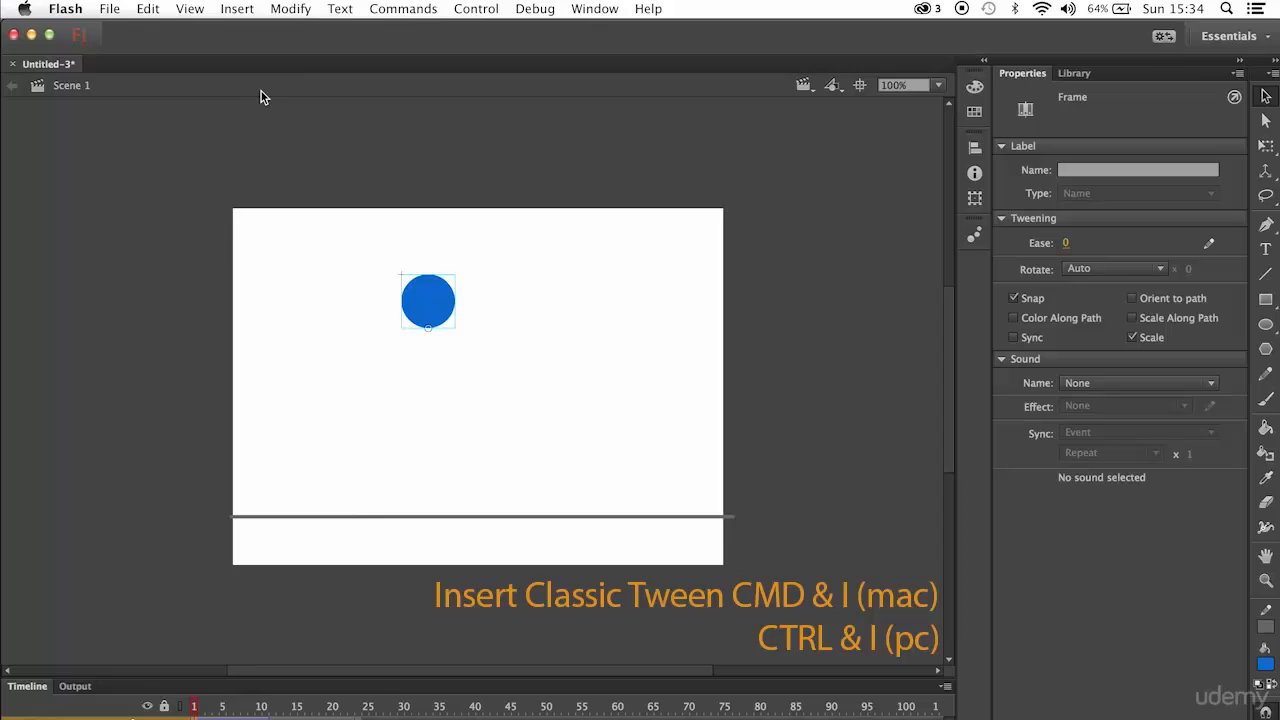
left_click(196, 707)
mouse_move(196, 707)
left_mouse_down()
mouse_move(295, 707)
mouse_move(184, 713)
left_mouse_up()
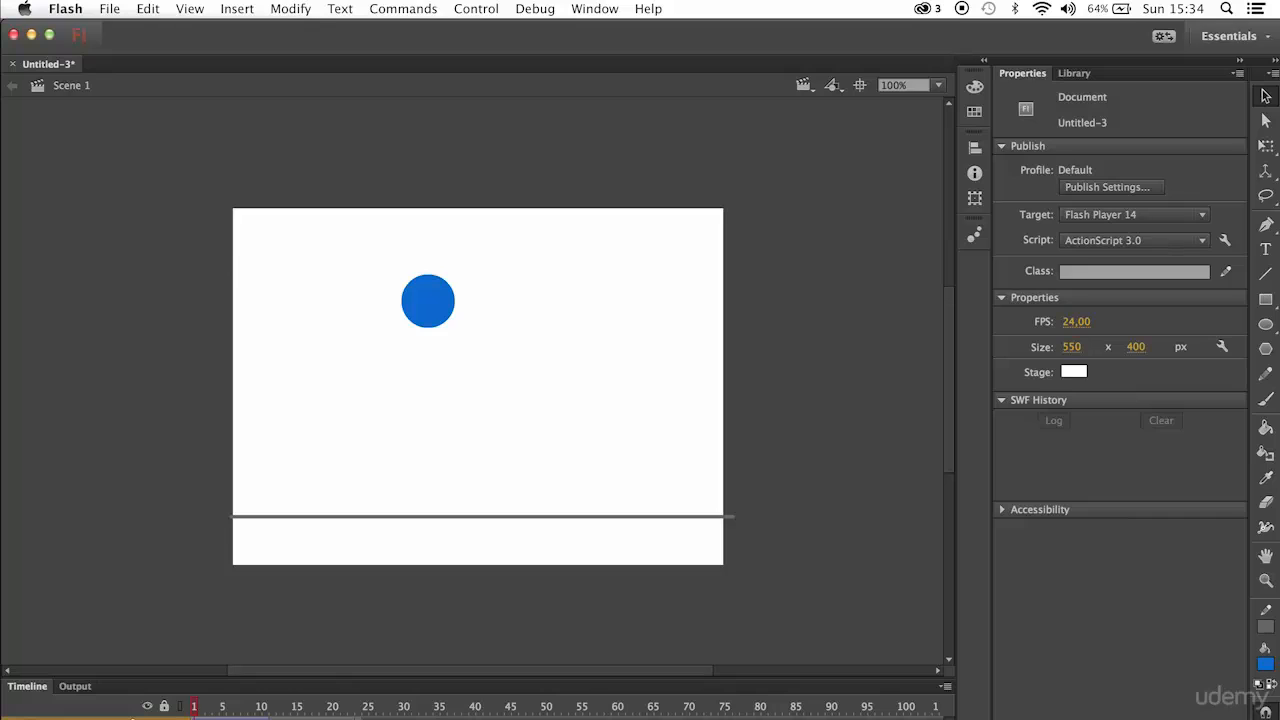
Step: Create a classic tween on the Ball layer between the keyframes at frames 12 and 24
left_click(268, 707)
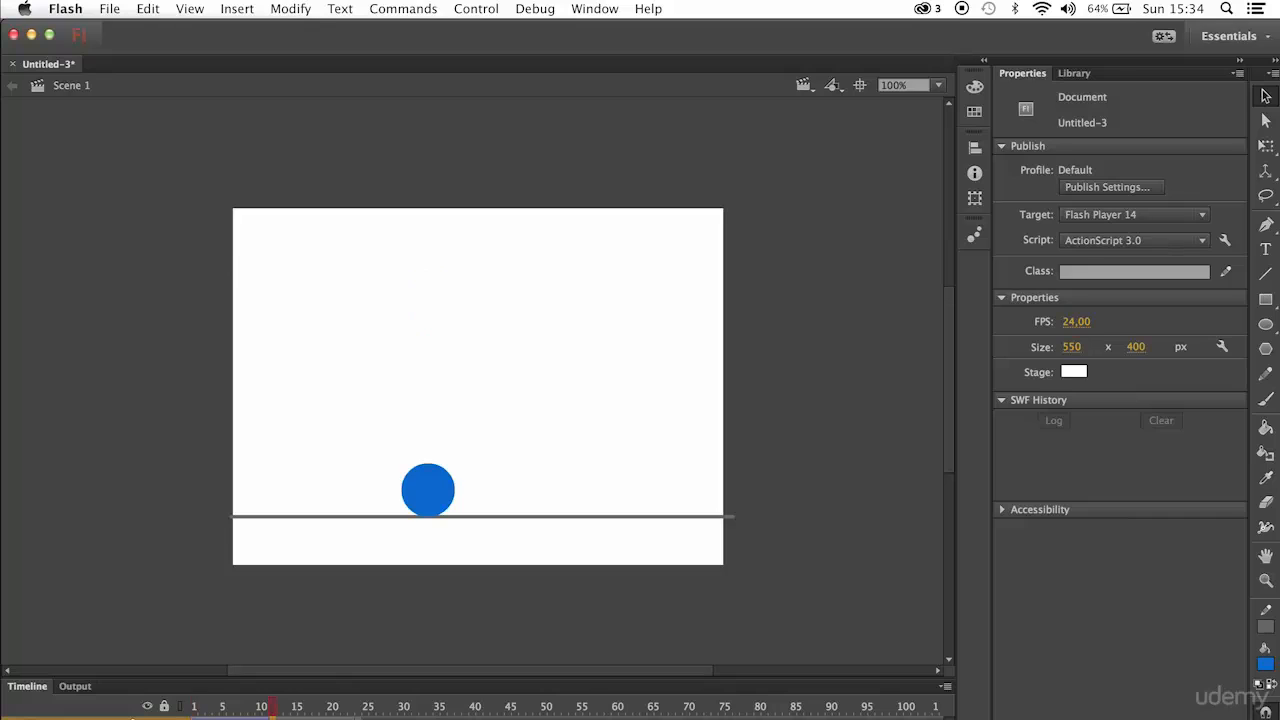
left_click(238, 10)
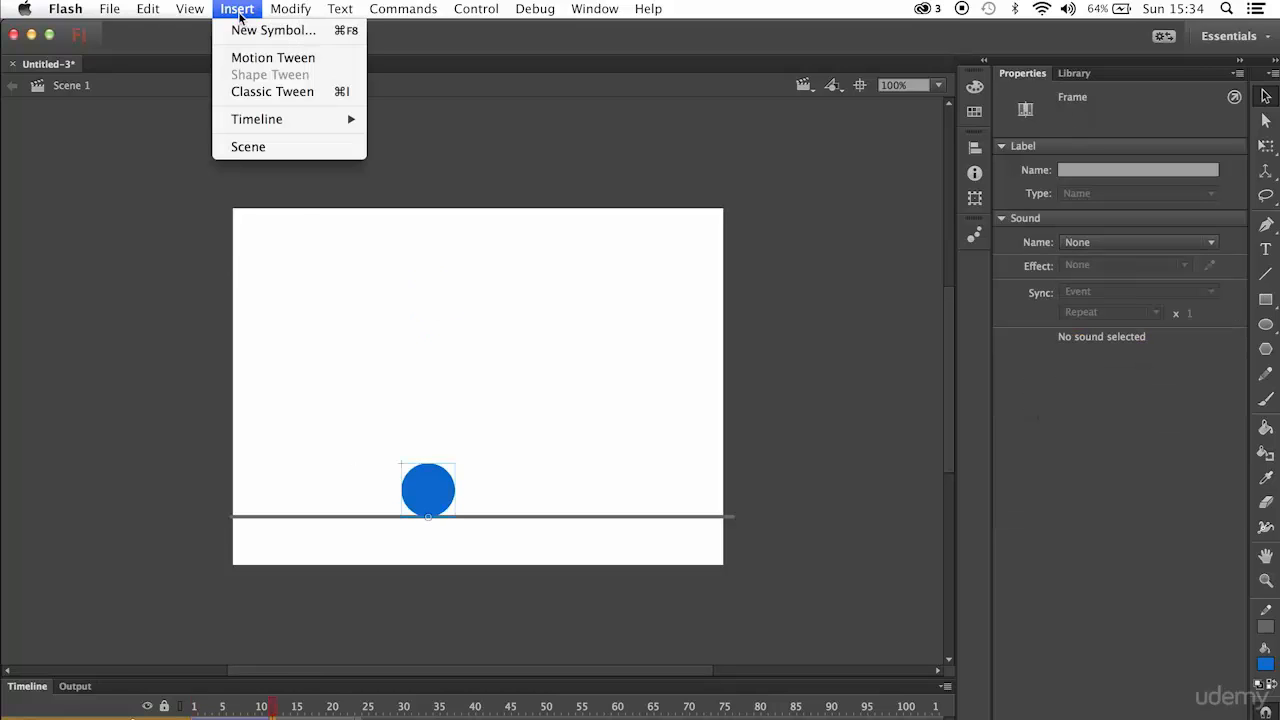
left_click(247, 93)
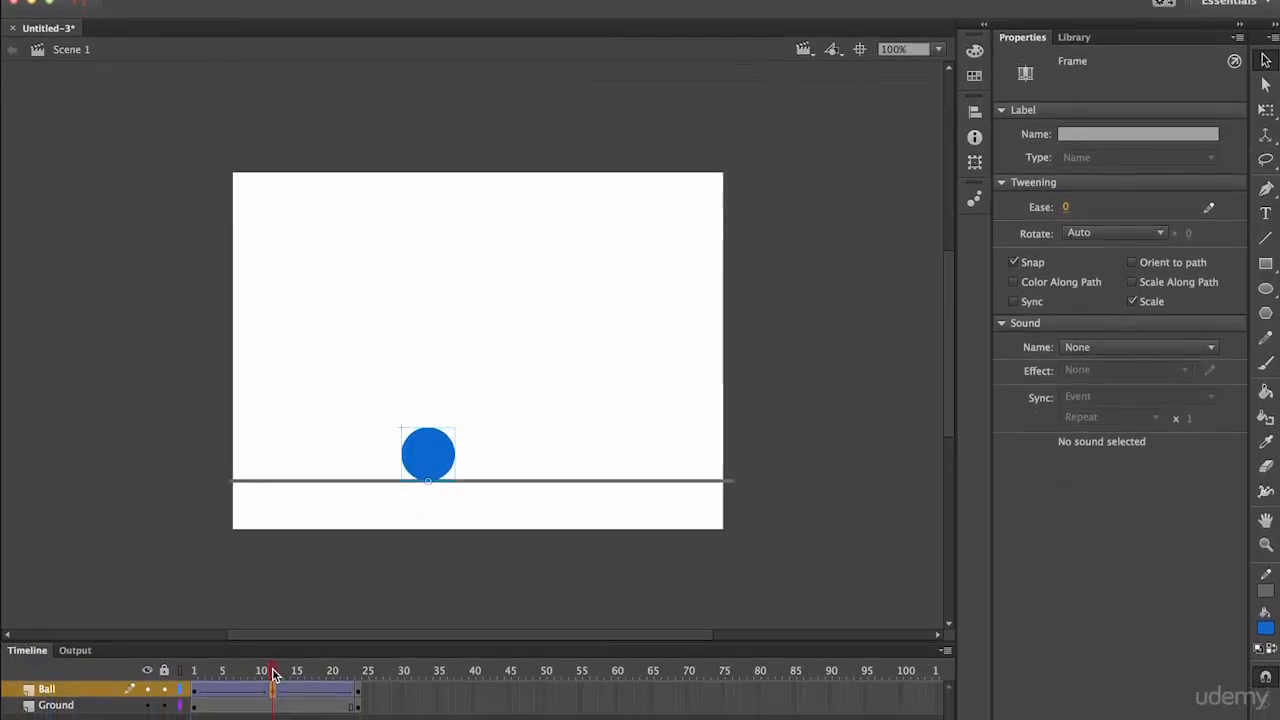
Step: Return the playhead to frame 1, test the movie to watch the bounce, and close the preview
left_click_drag(273, 675, 181, 670)
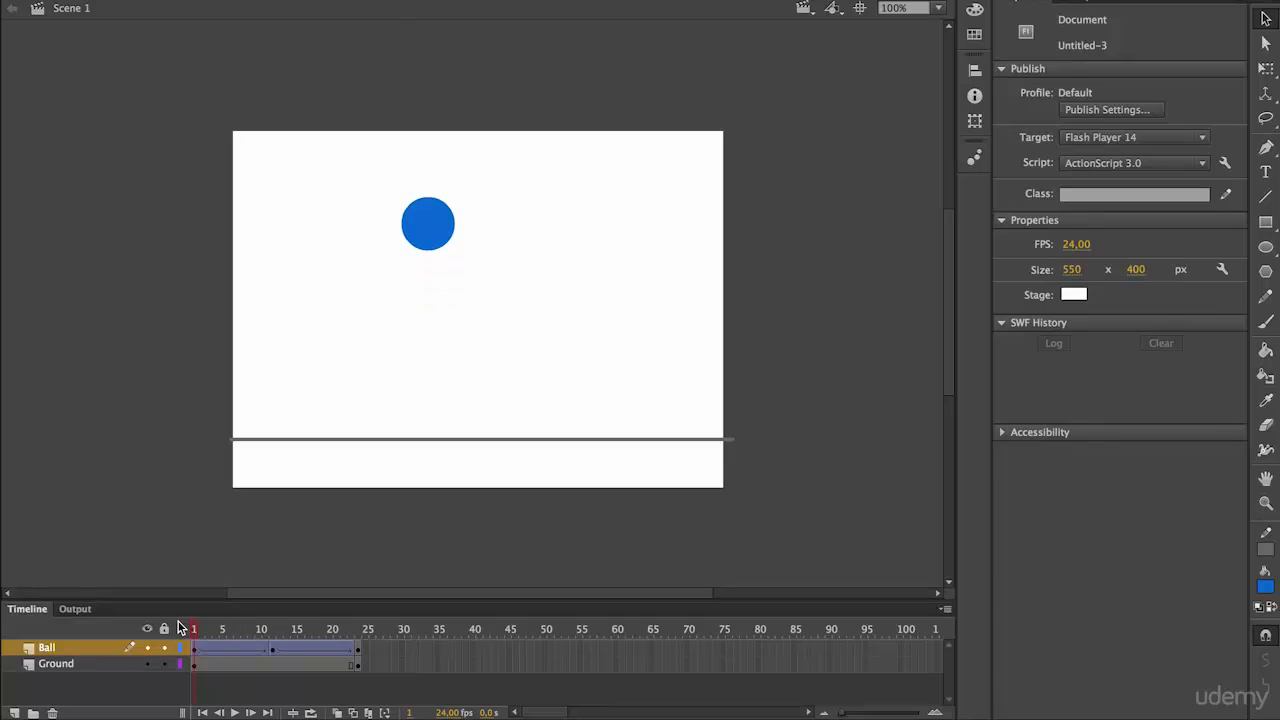
key("super+Return")
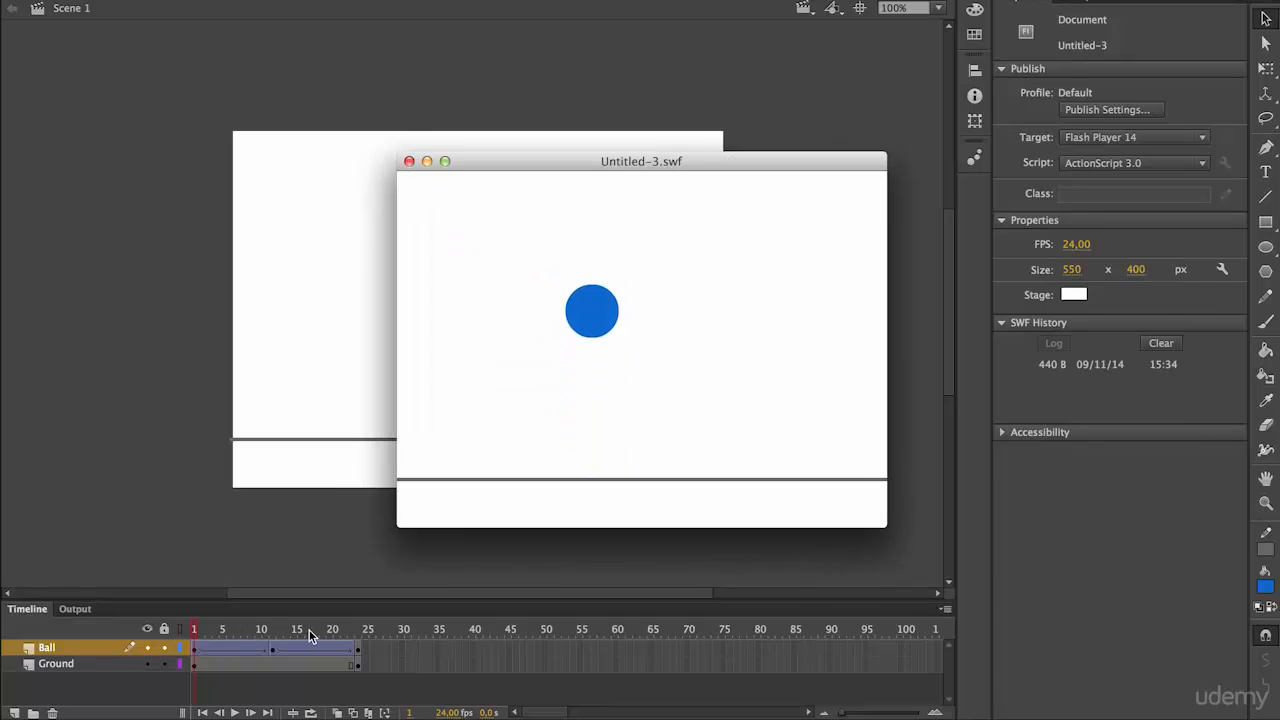
left_click(409, 161)
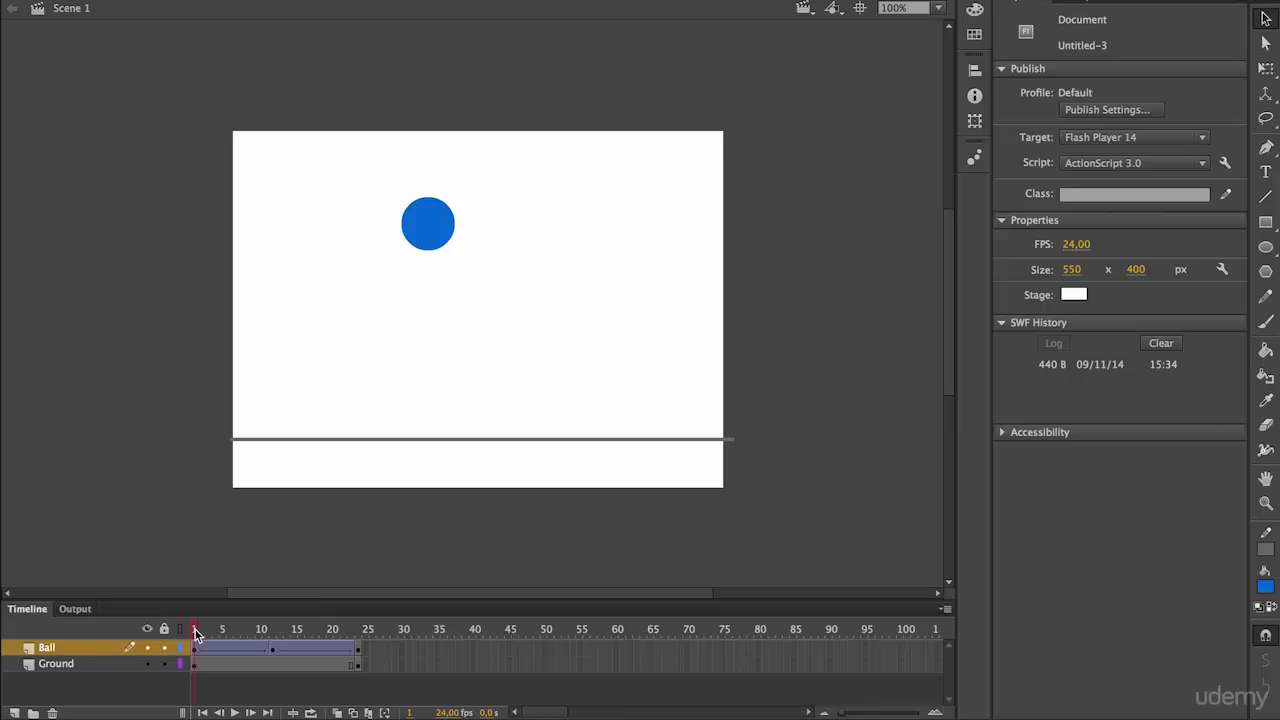
Step: Turn on onion skinning at frame 5 and inspect the ball's spacing over frames 1 to 24, ending with the range at frames 1 to 12
left_click_drag(196, 631, 224, 631)
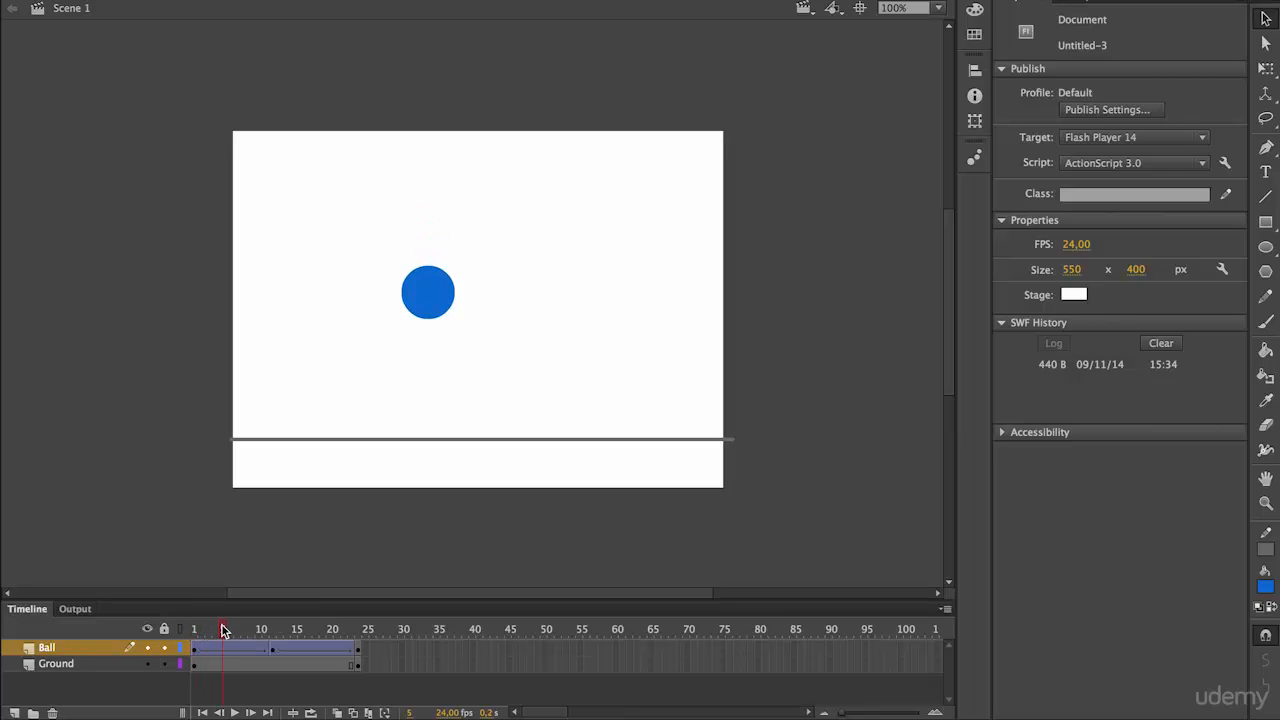
left_click(338, 713)
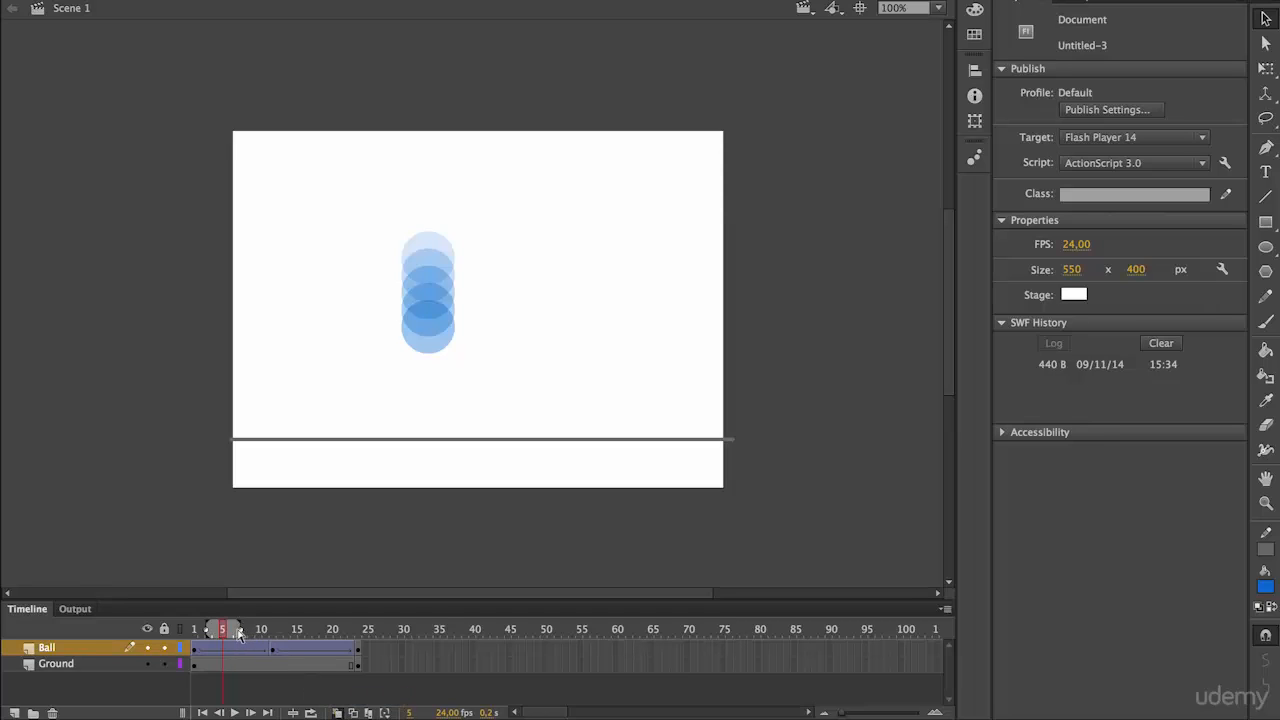
left_click_drag(240, 632, 362, 636)
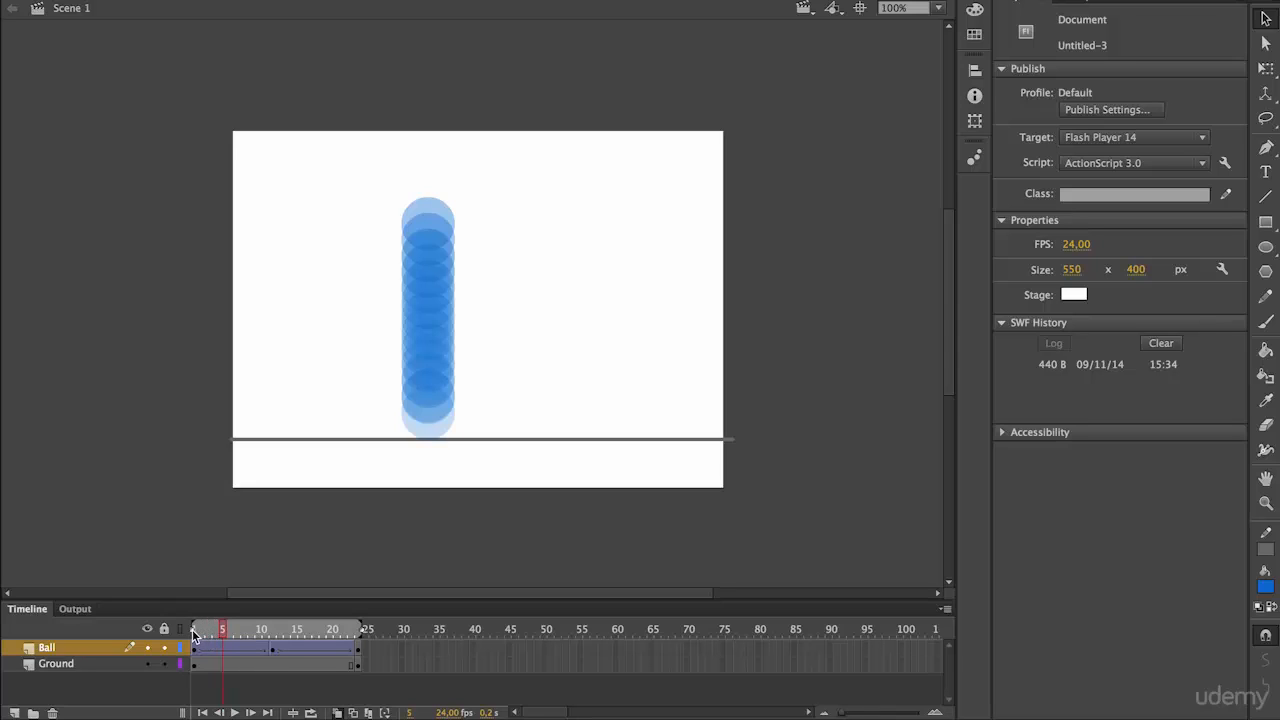
left_click_drag(192, 629, 190, 629)
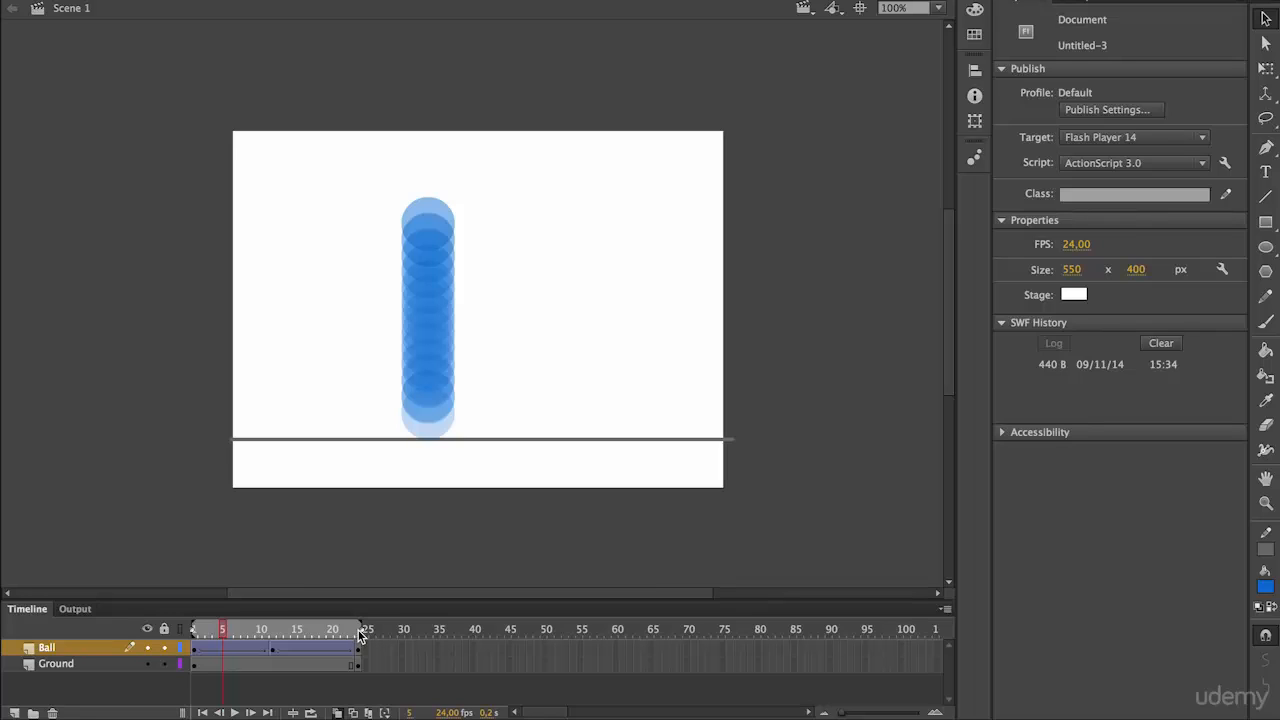
left_click_drag(360, 633, 276, 638)
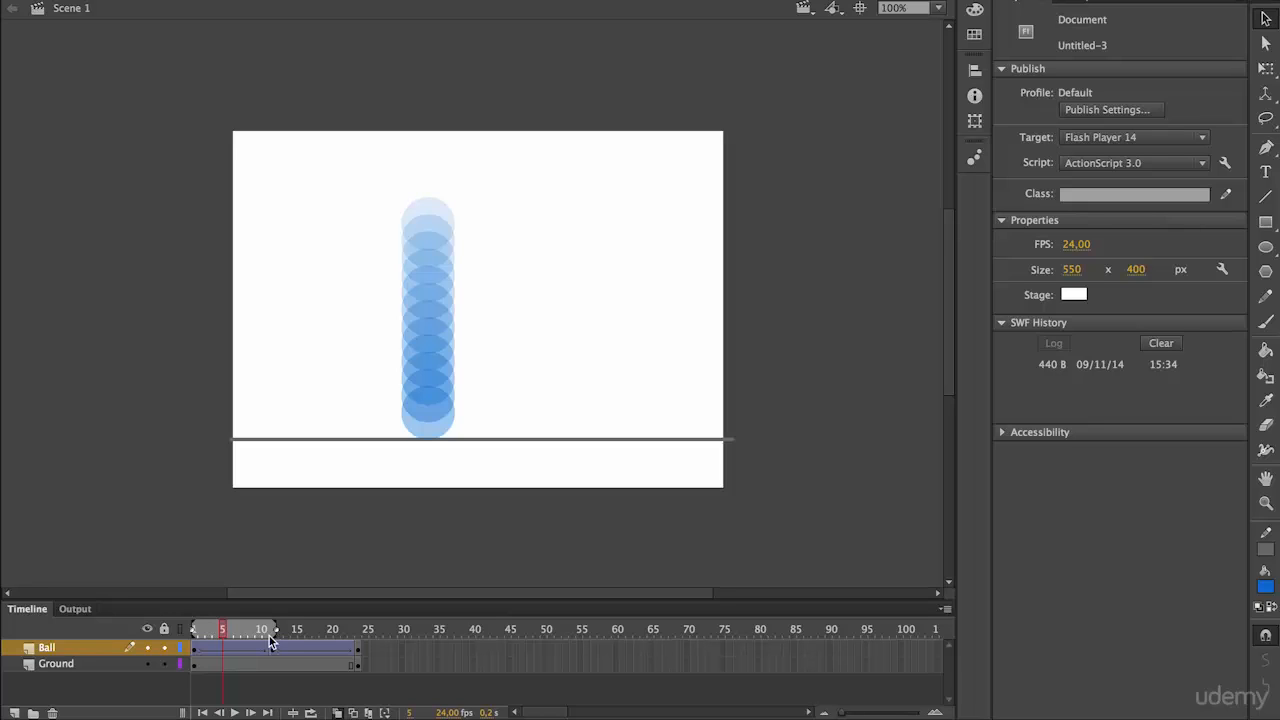
Step: Set the ease of the Ball layer's falling tween from frame 1 to -100 and preview the movie
left_click(196, 651)
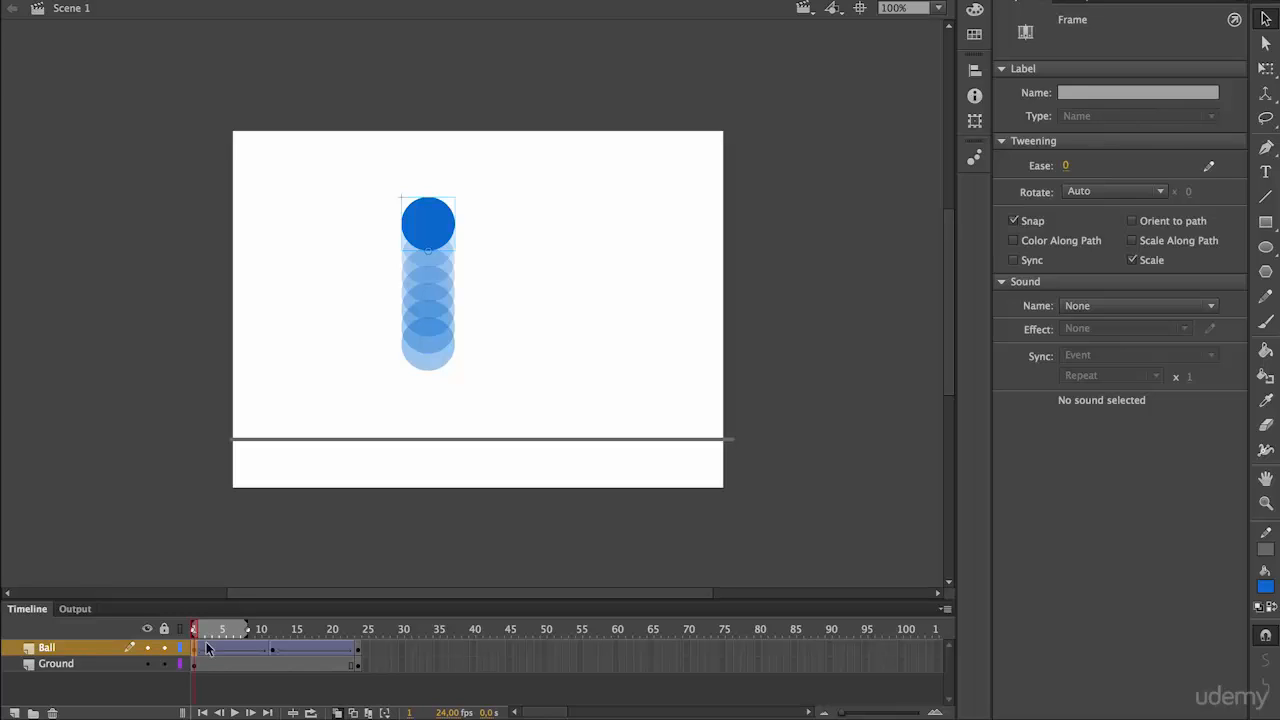
left_click_drag(247, 636, 272, 635)
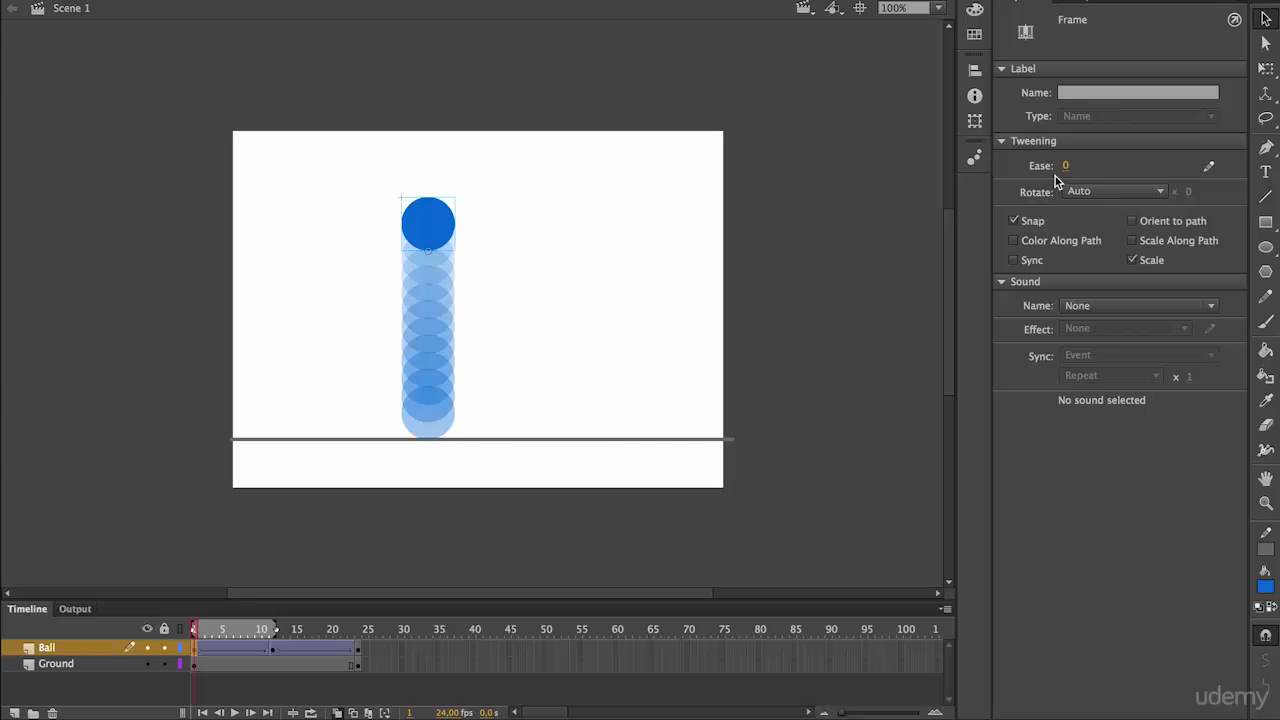
left_click_drag(1068, 169, 928, 165)
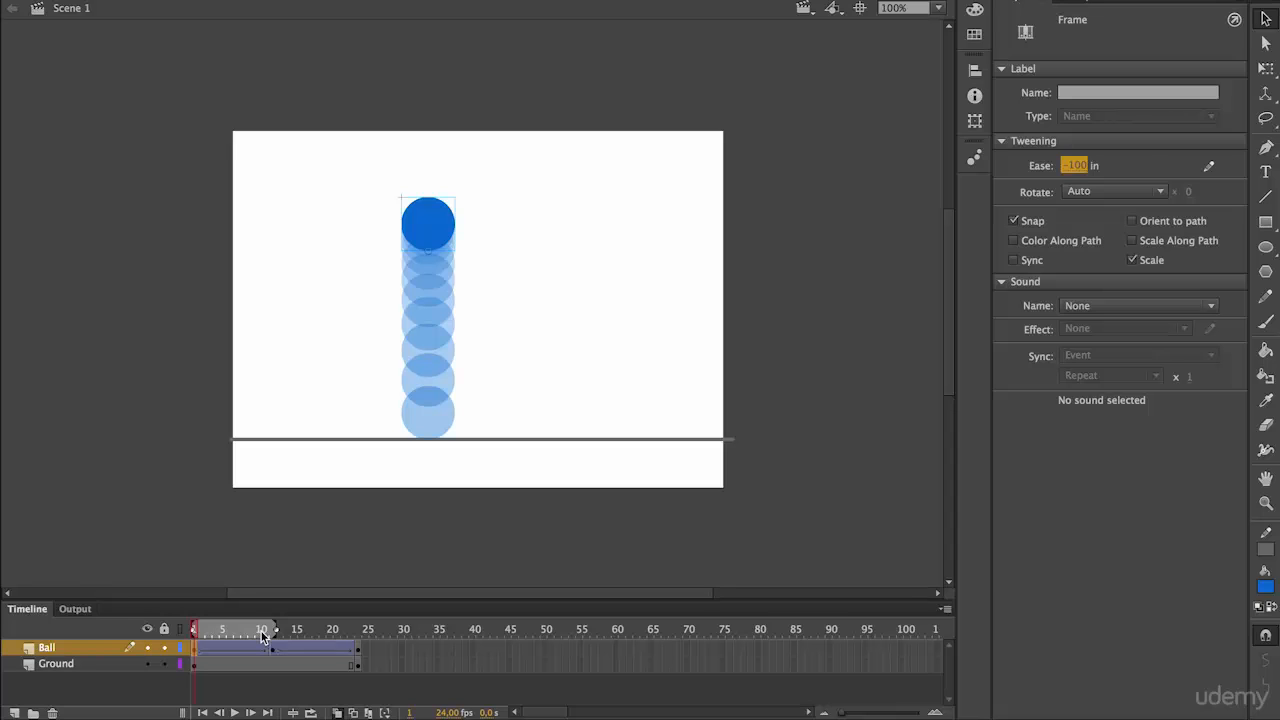
key("super+Return")
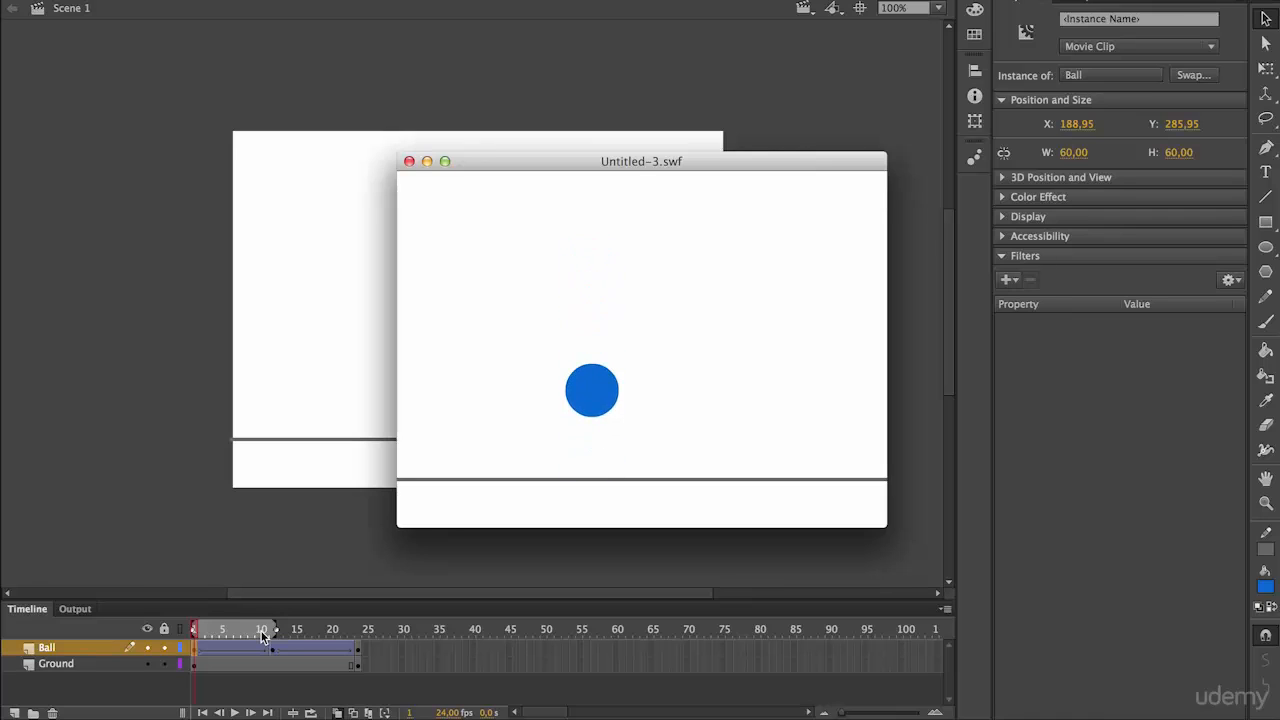
left_click(410, 162)
Step: Set the ease of the Ball layer's rising tween between frames 12 and 24 to 100
left_click(208, 650)
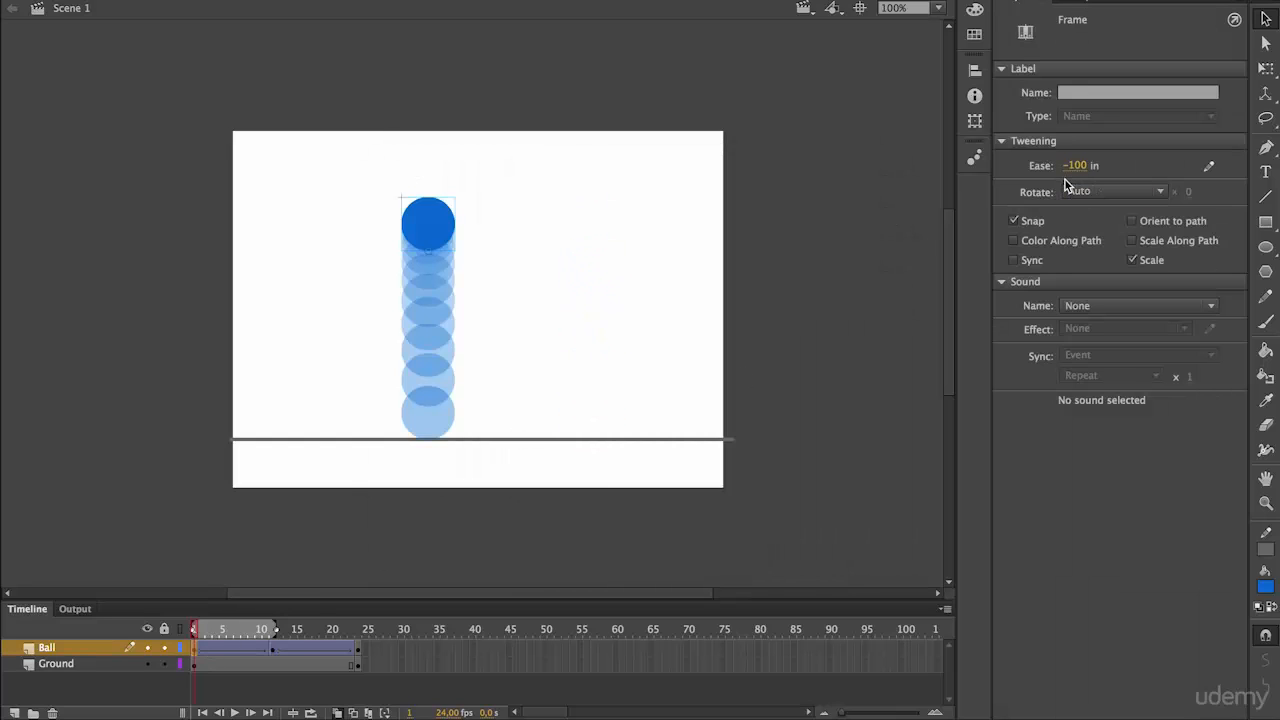
left_click(353, 650)
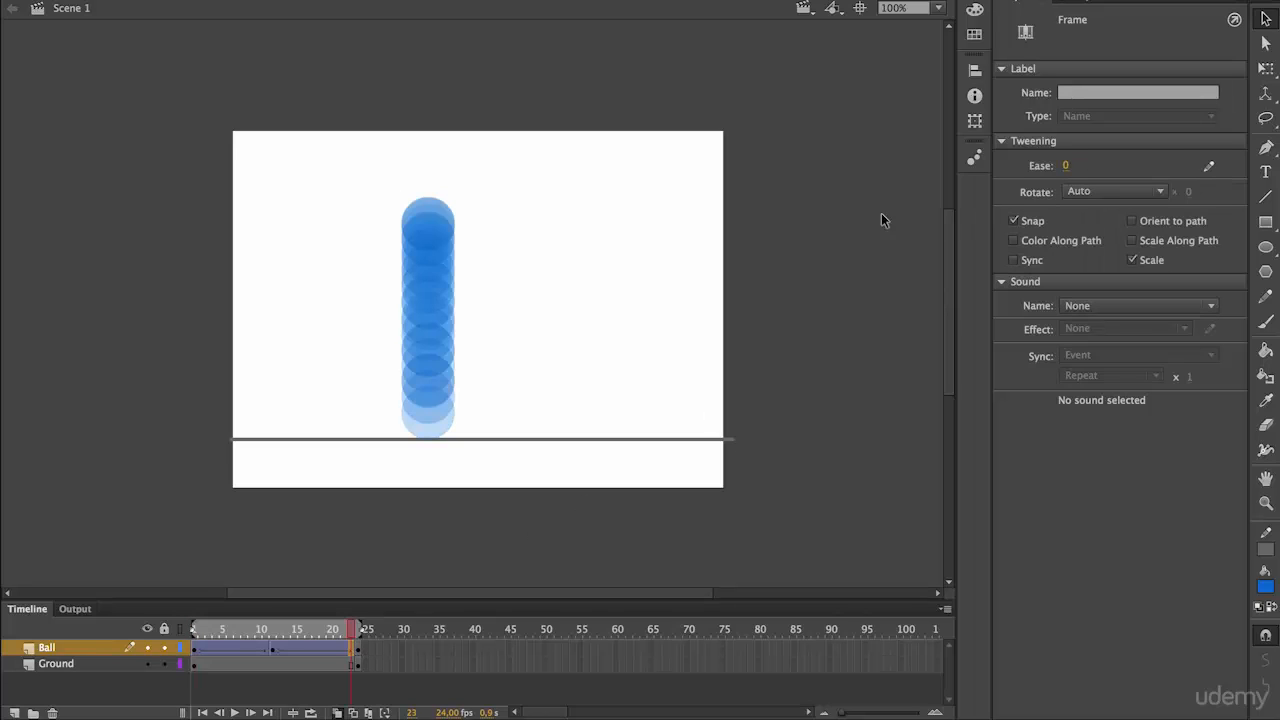
left_click_drag(1066, 167, 1178, 168)
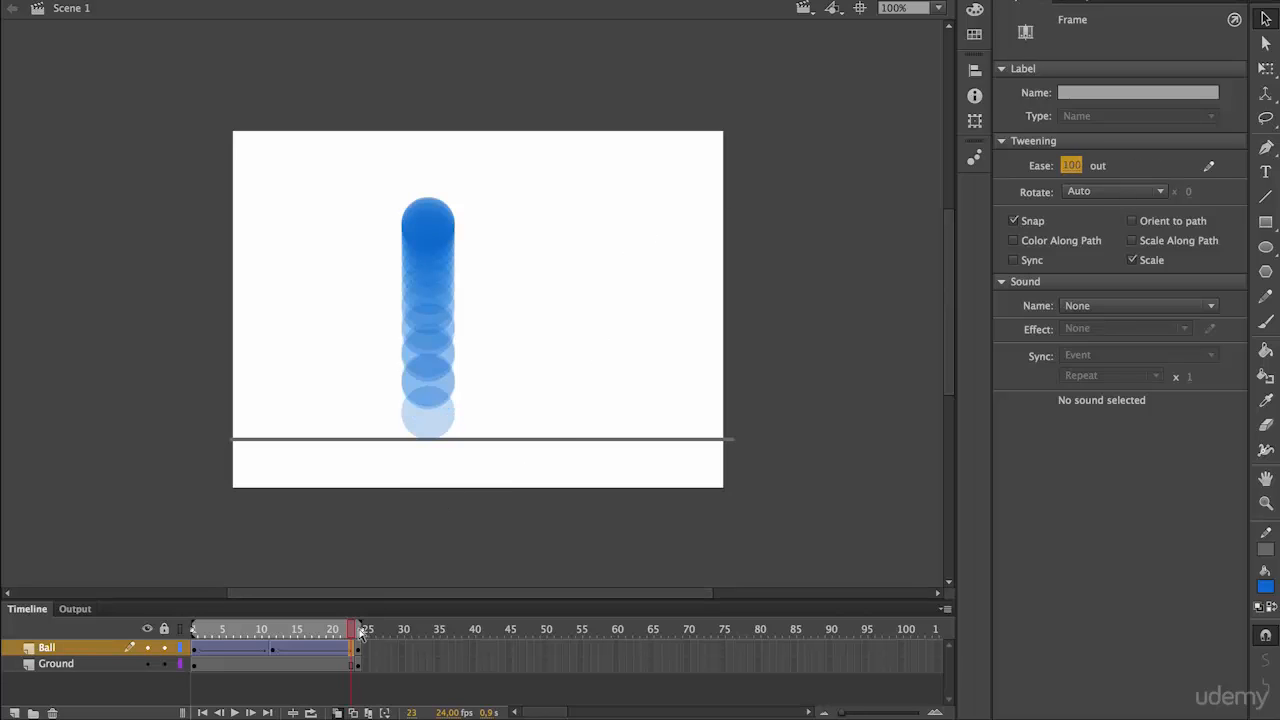
Step: Turn off onion skinning with the playhead back at frame 1 and test the movie
left_click_drag(362, 633, 184, 628)
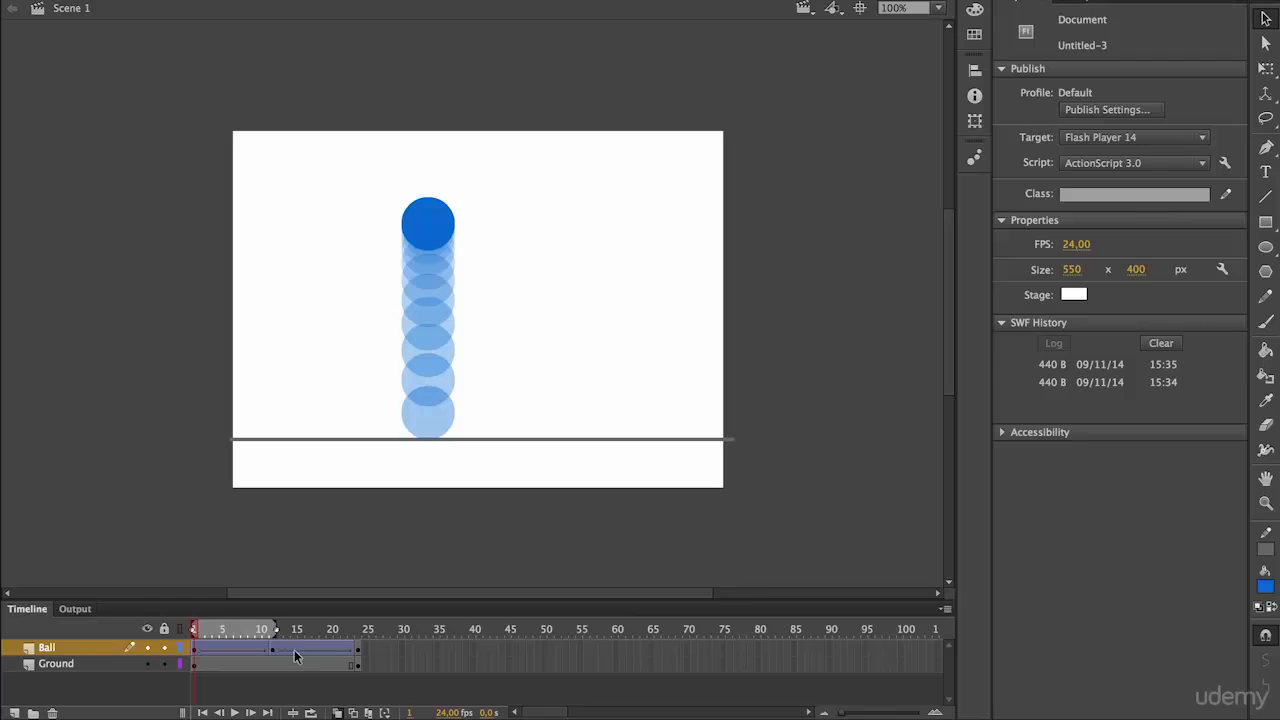
left_click(337, 713)
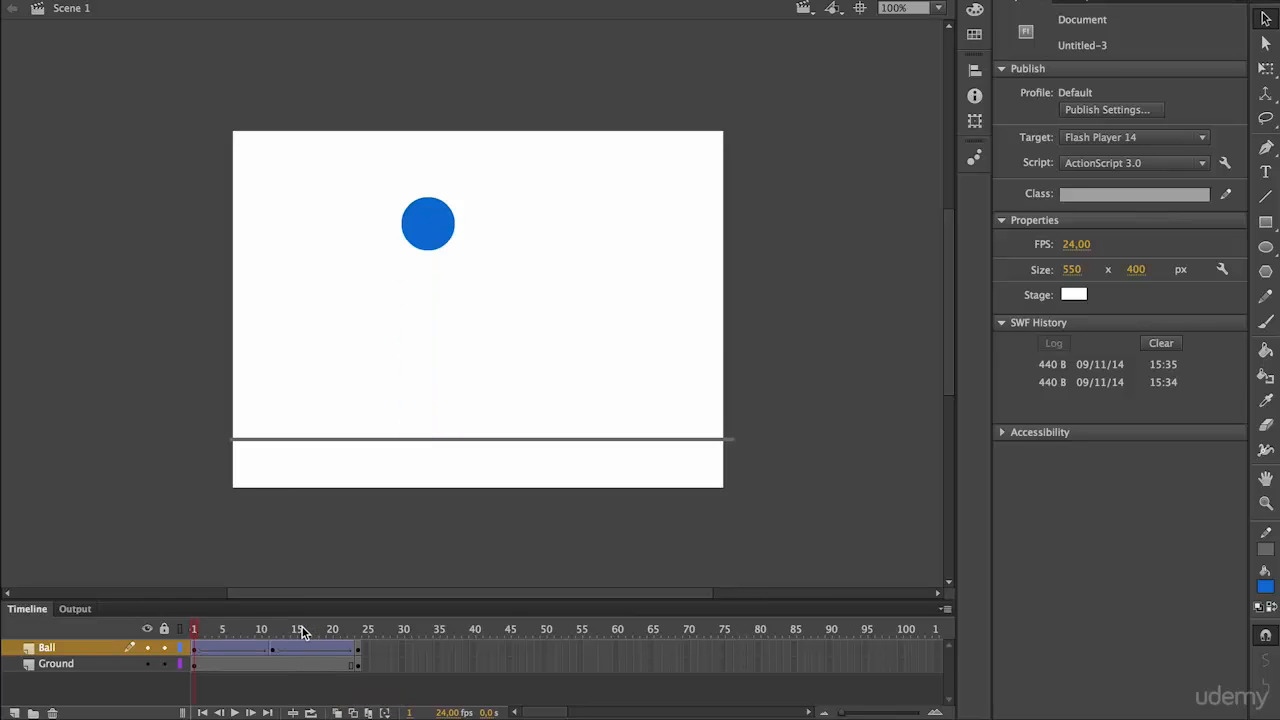
key("super+Return")
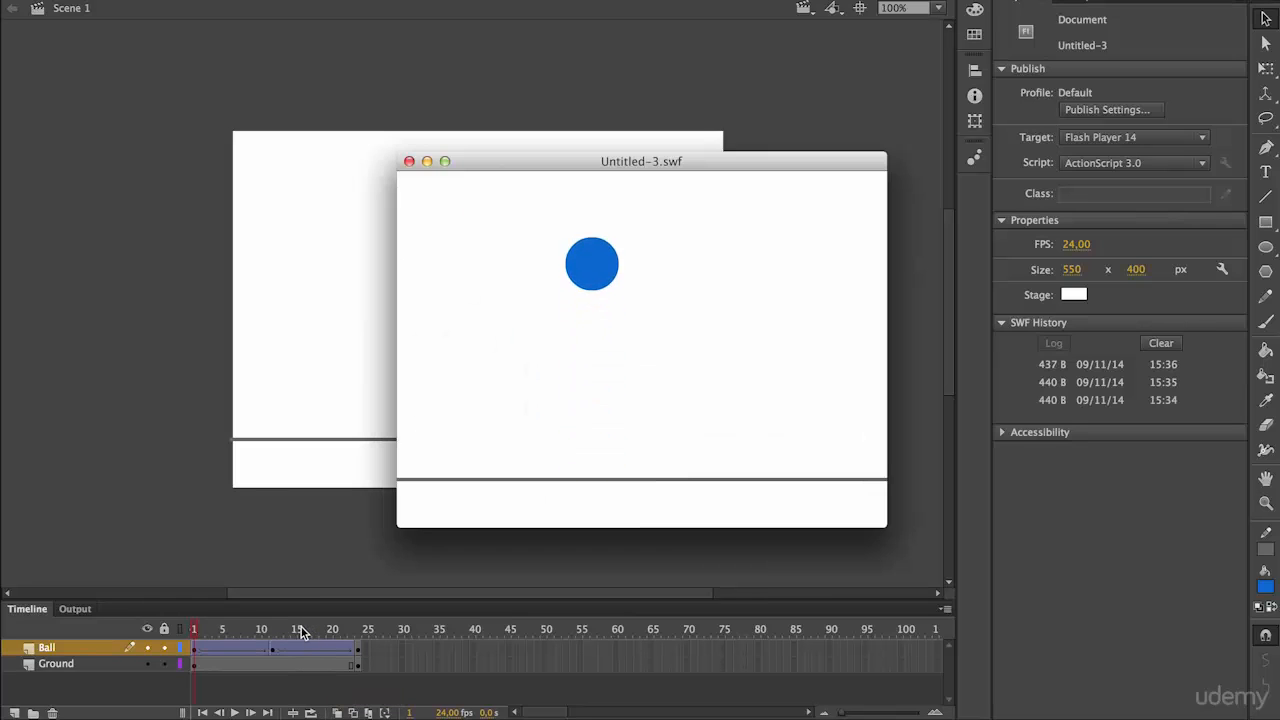